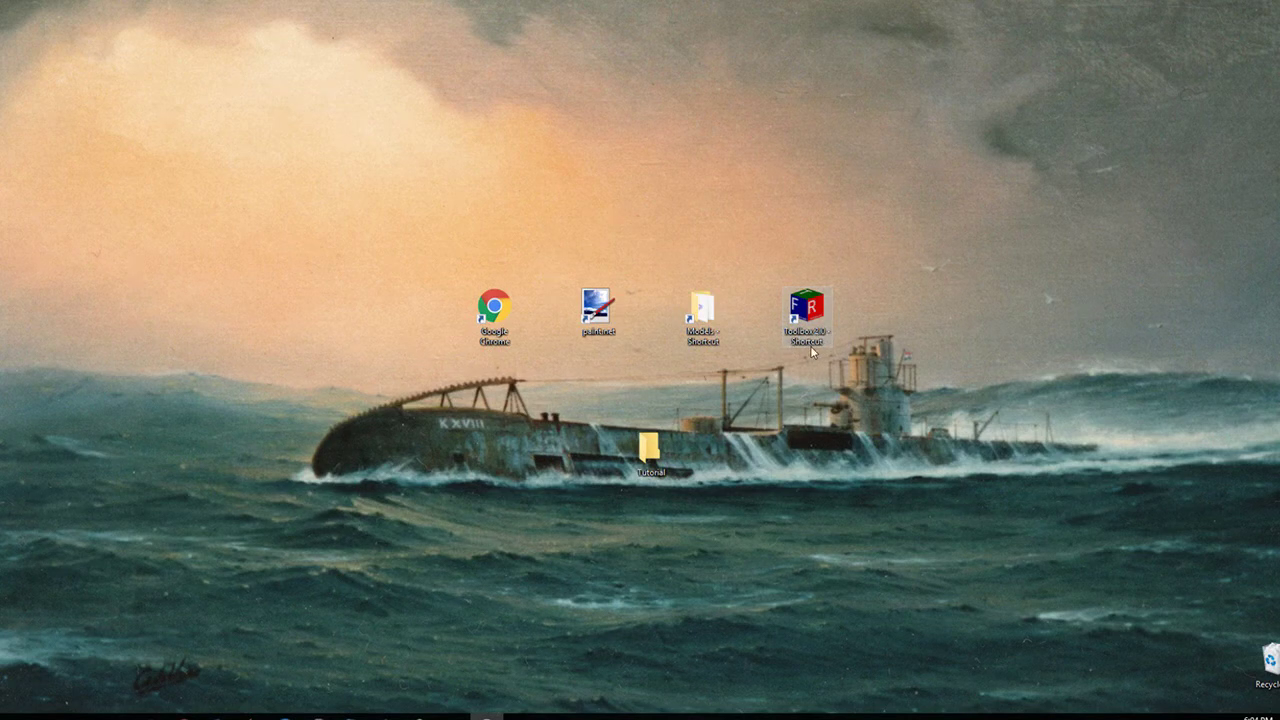
Step: Launch the Minecraft-SMP Toolbox from its desktop shortcut and maximize its window
click(780, 430)
double_click(803, 320)
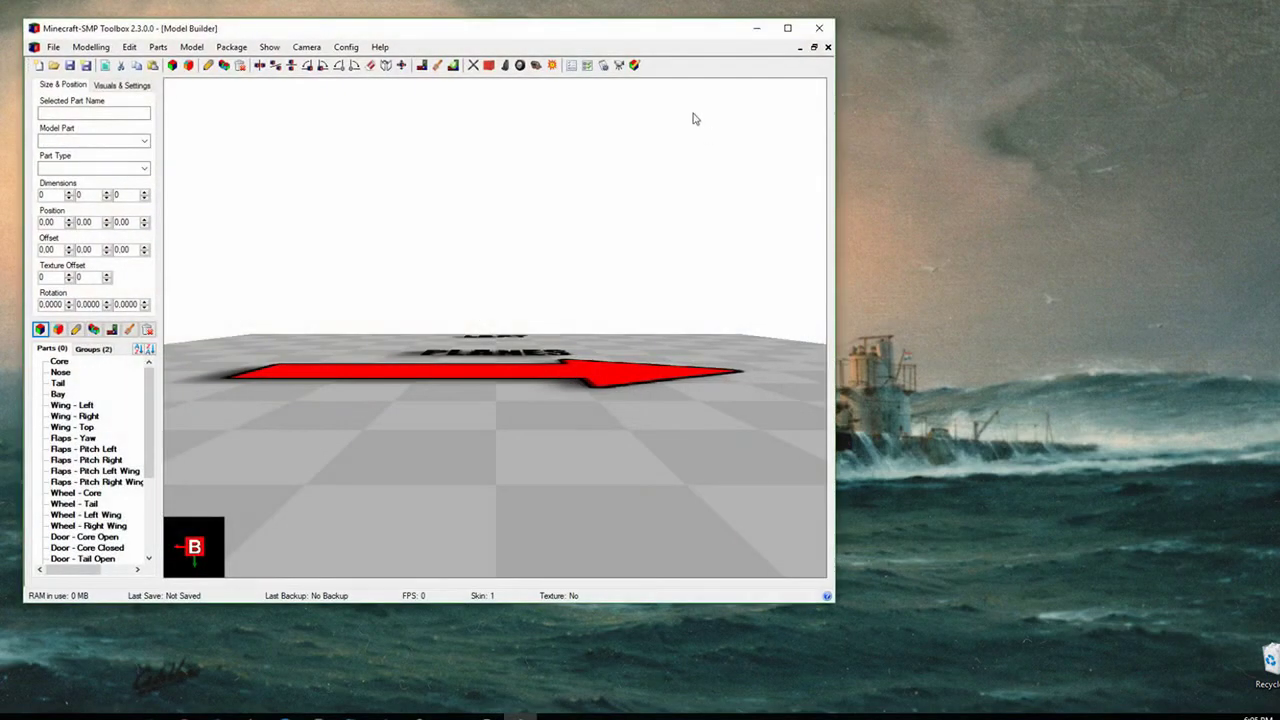
double_click(557, 30)
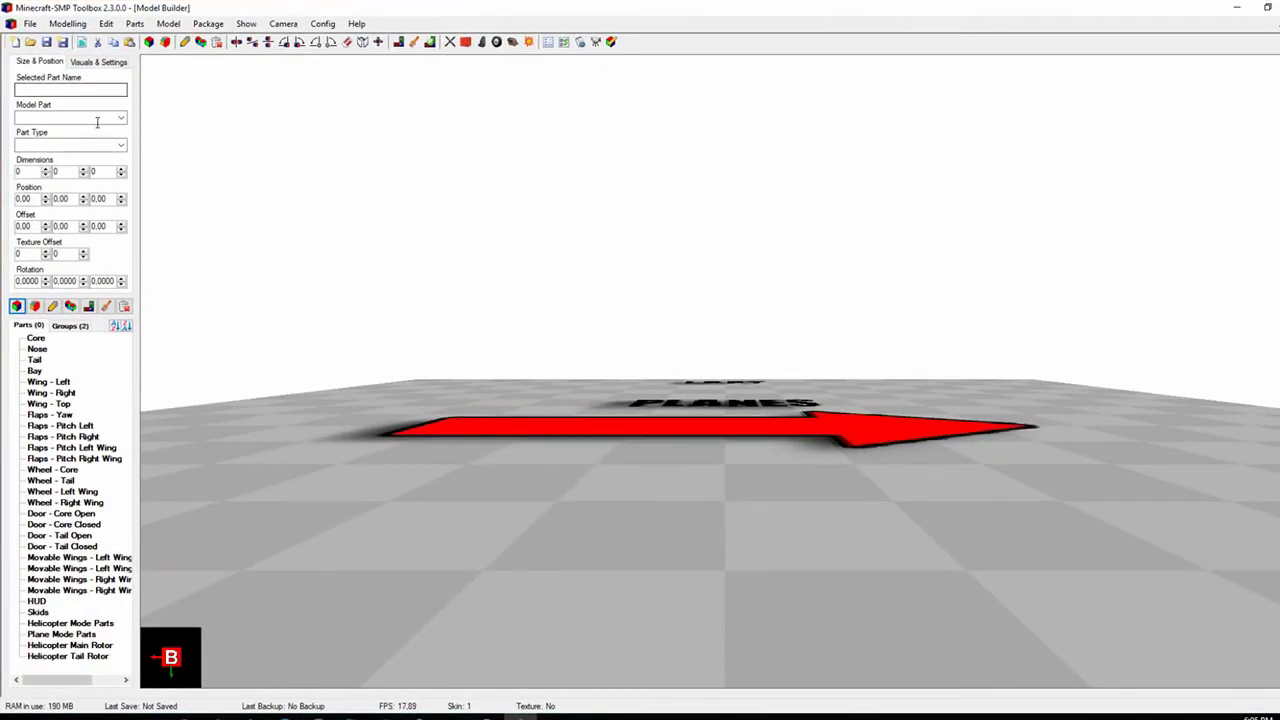
drag(698, 275, 603, 295)
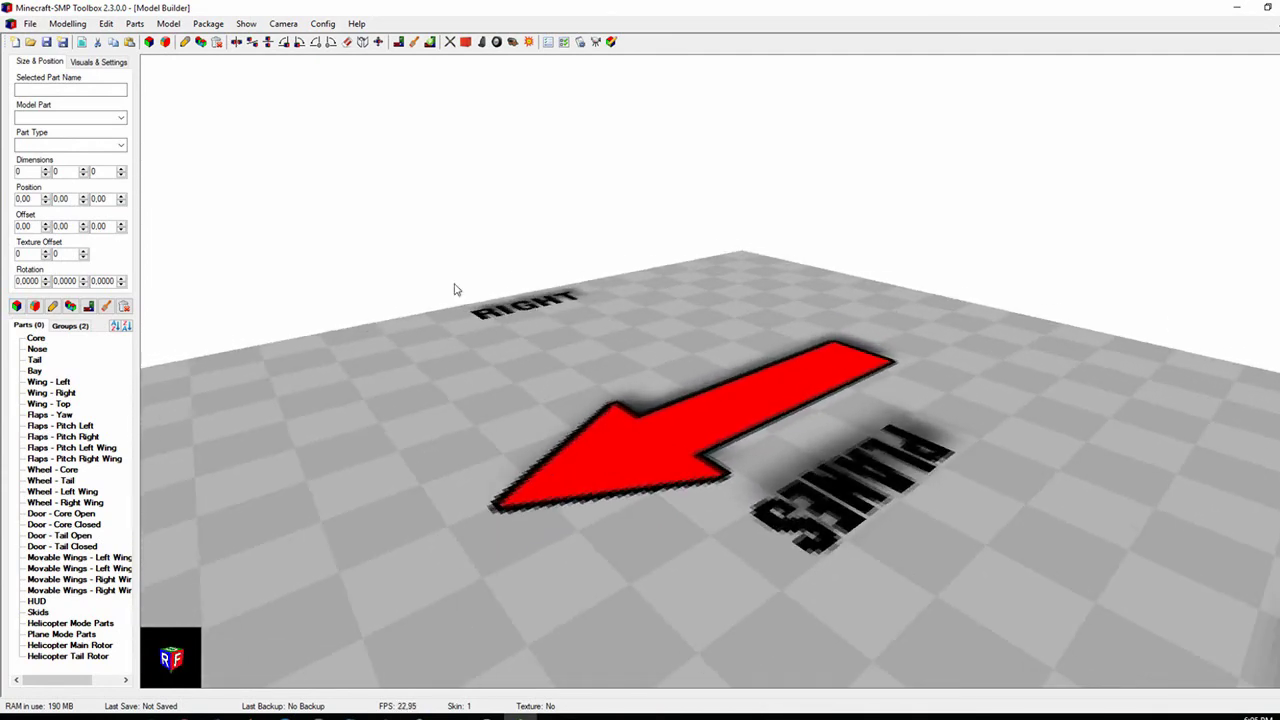
click(455, 200)
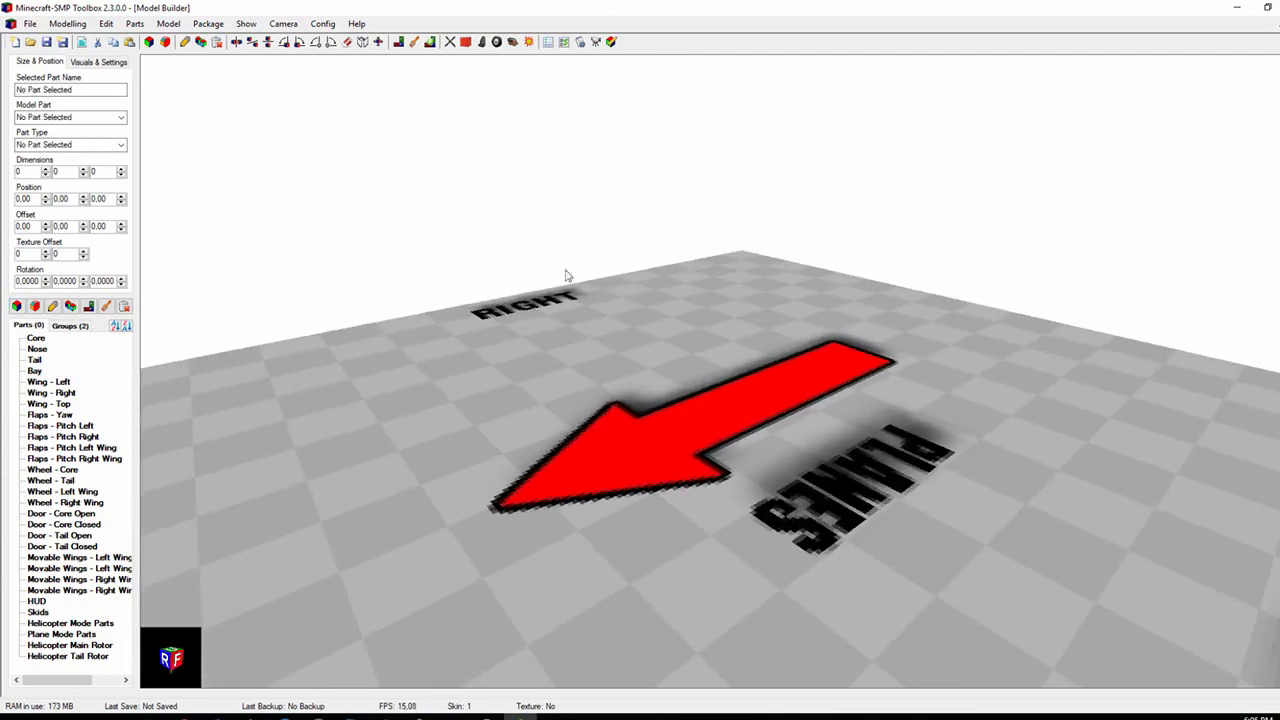
drag(595, 165, 695, 203)
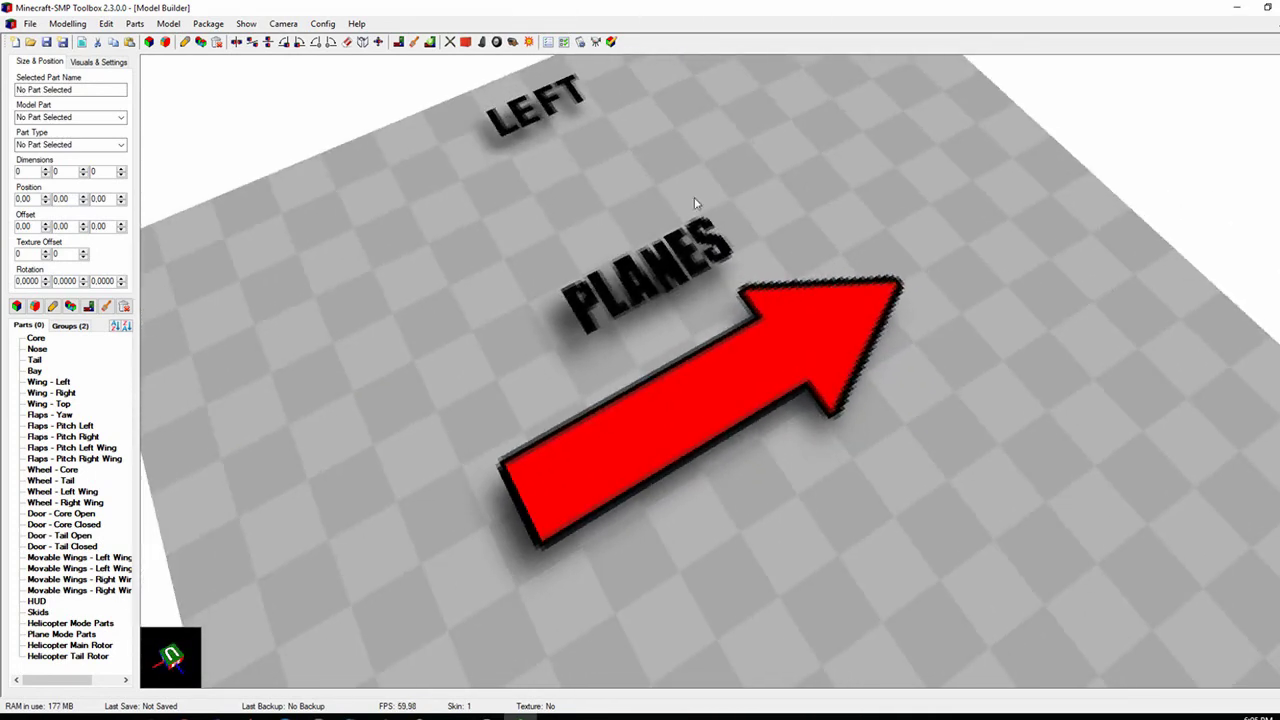
drag(607, 325, 746, 296)
scroll(755, 295, down, 3)
scroll(746, 296, up, 4)
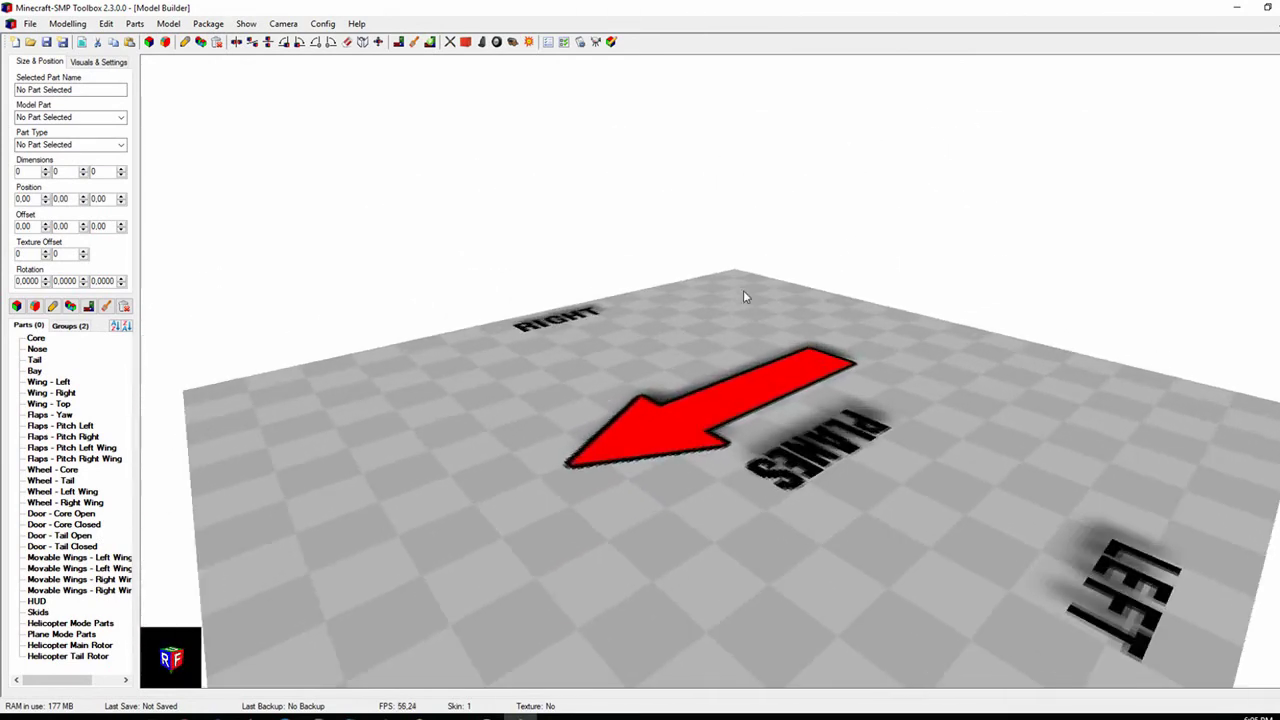
Step: Open the Model Settings dialog and move it clear of the part properties
click(170, 24)
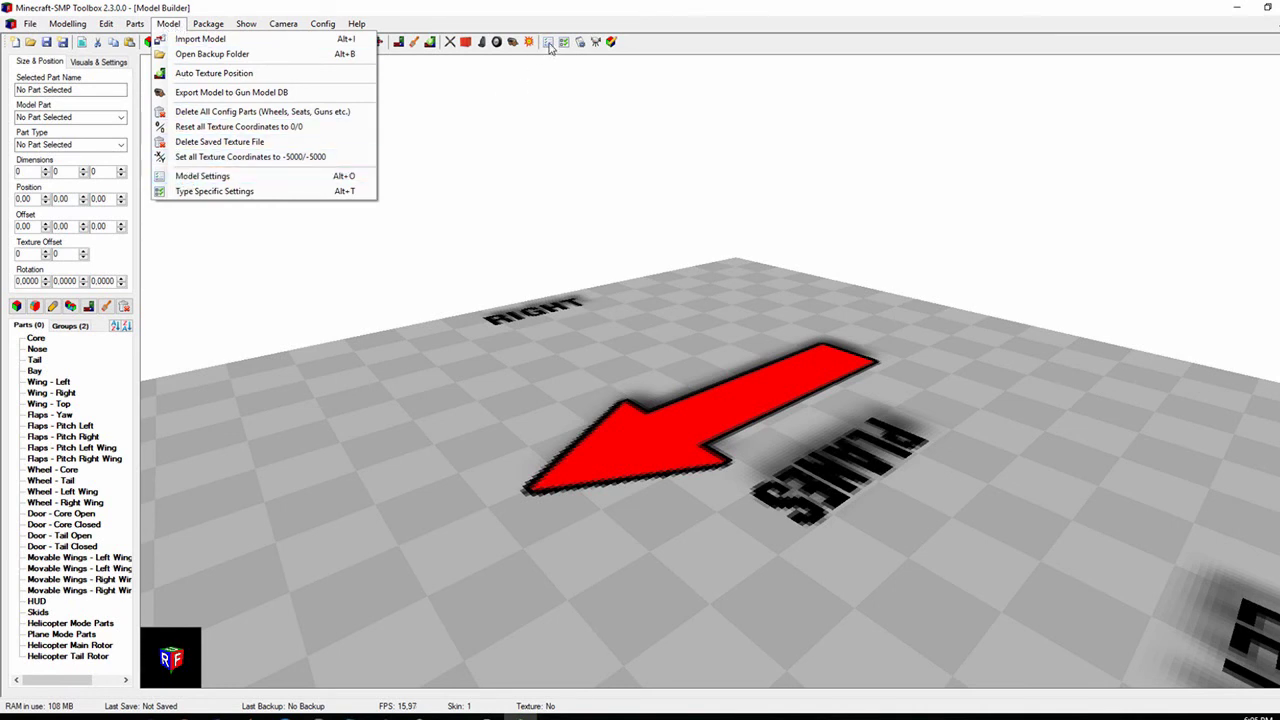
key(alt+o)
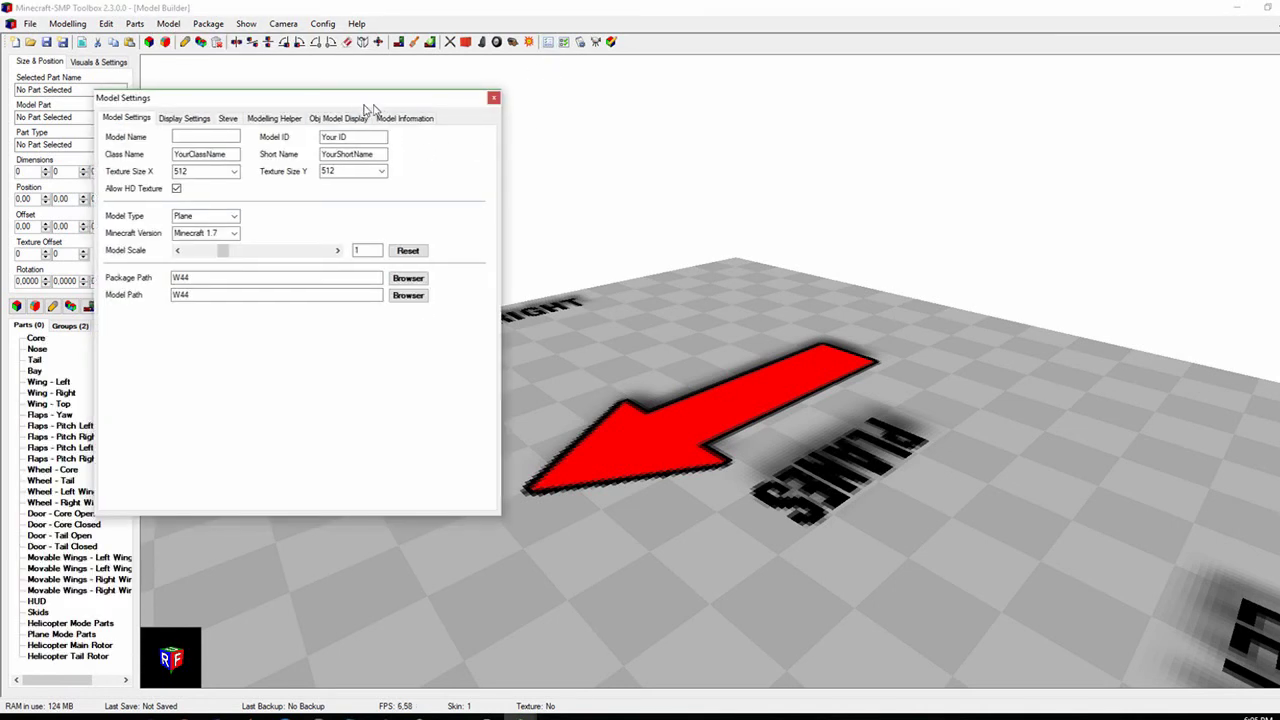
drag(358, 108, 726, 157)
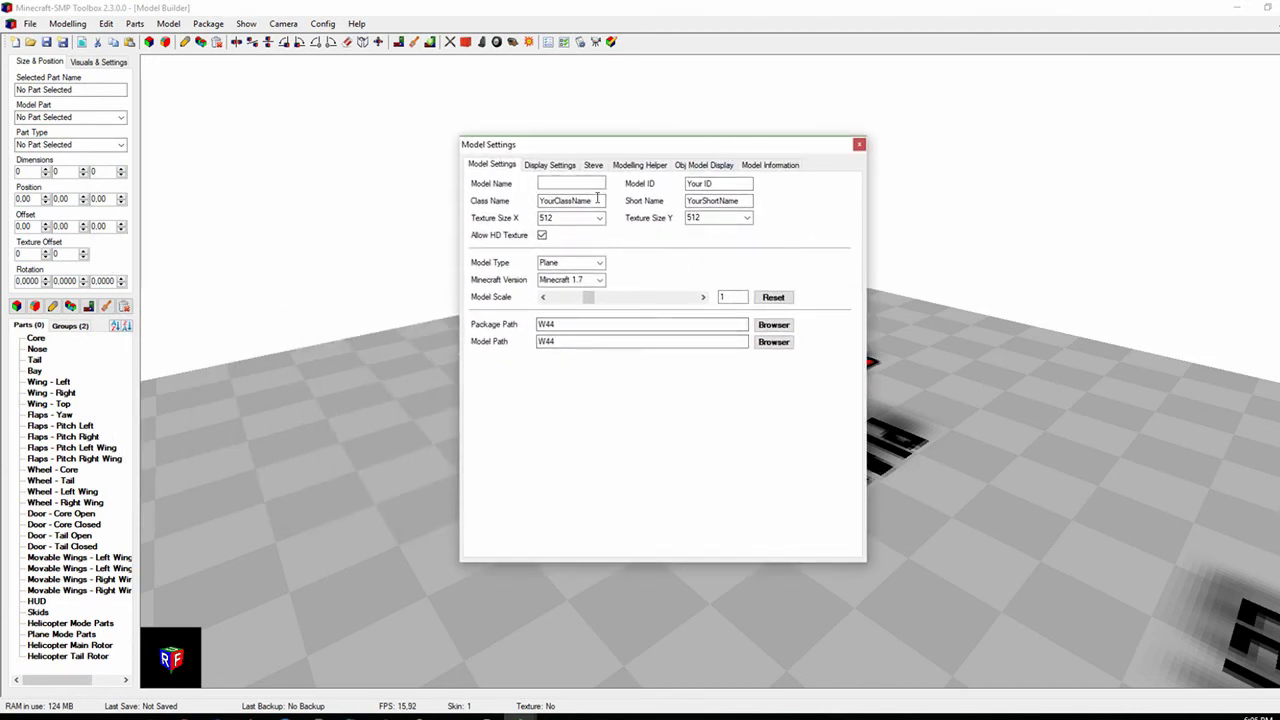
Step: Look through the Steve, Modelling Helper, Obj Model Display and Model Information settings, and return to the general model settings
click(594, 168)
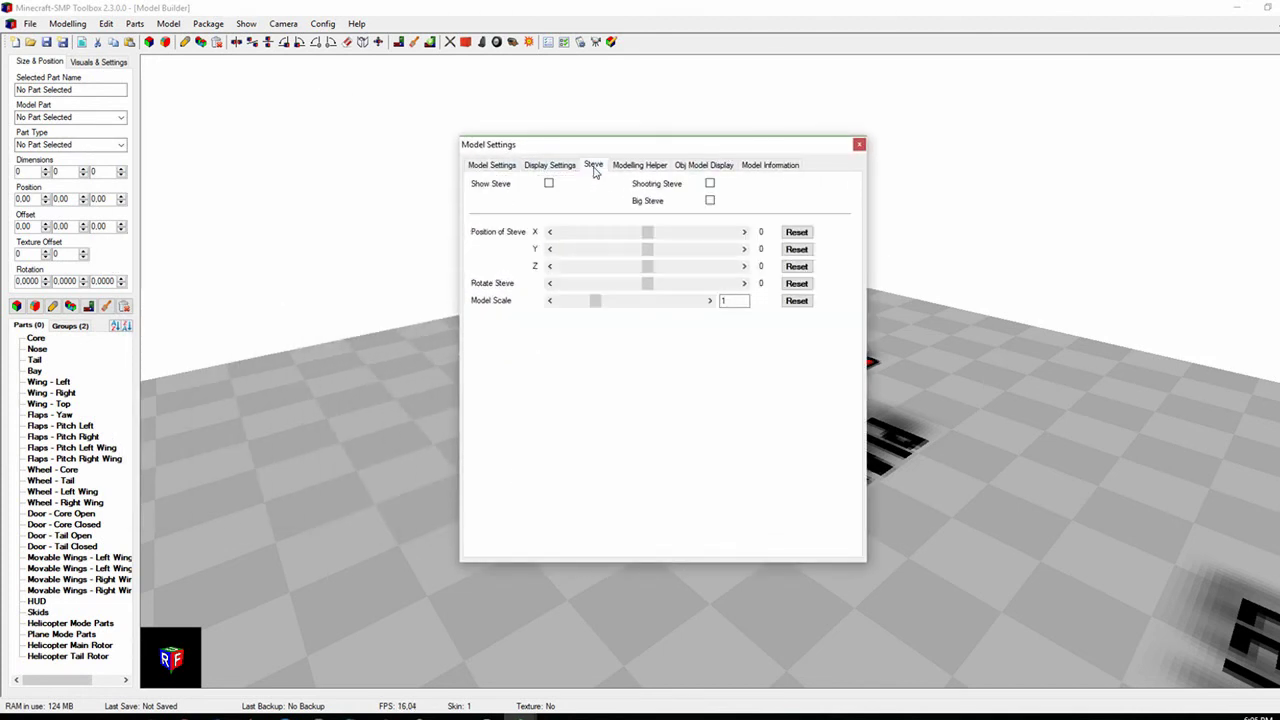
click(634, 168)
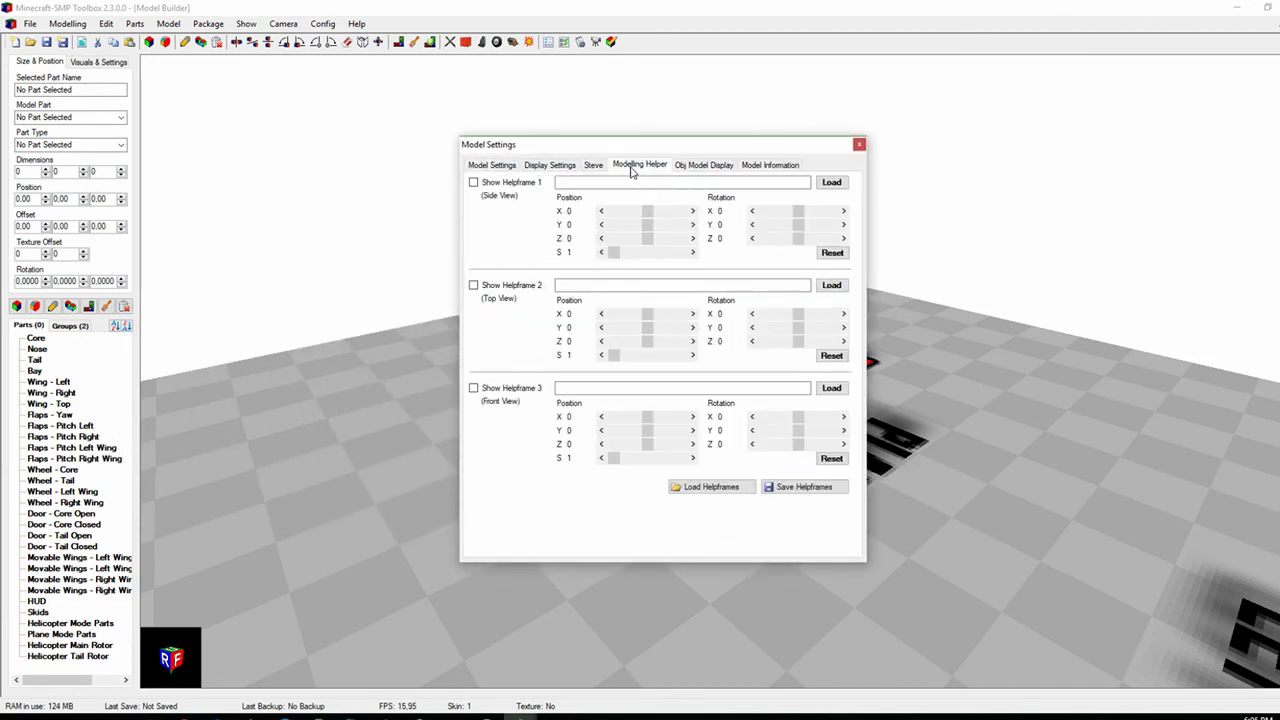
click(705, 168)
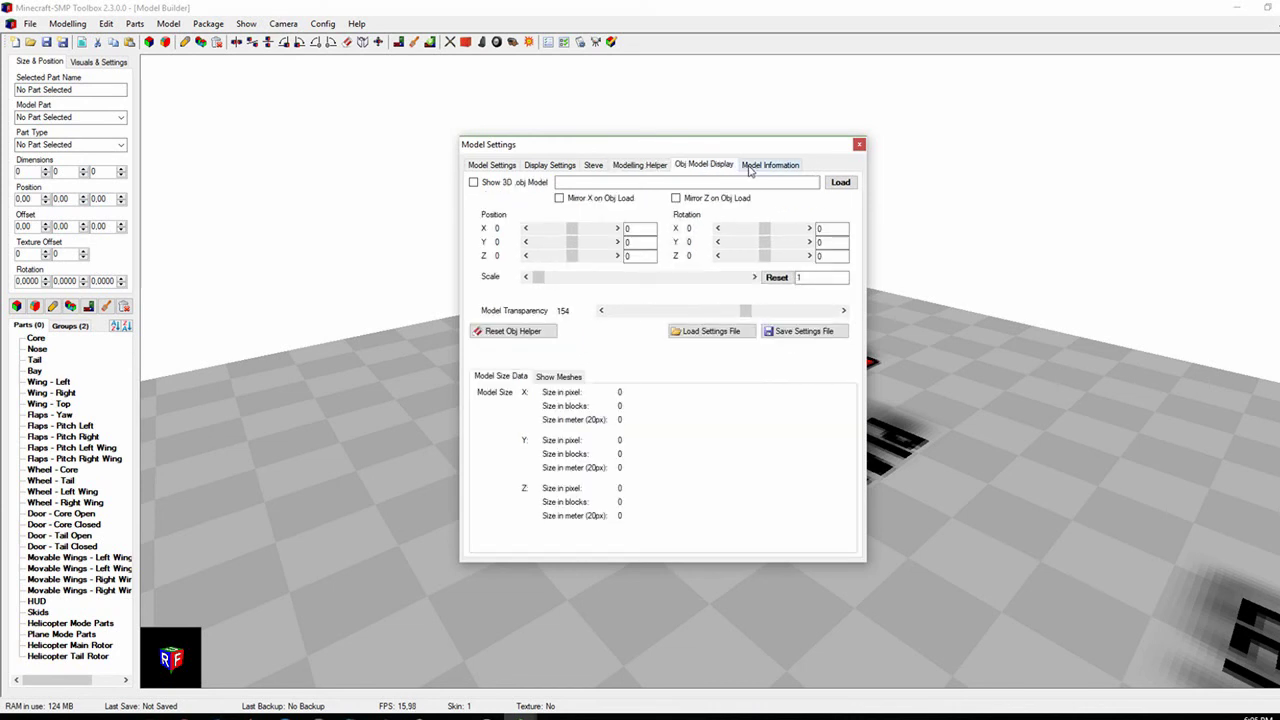
click(770, 166)
click(502, 167)
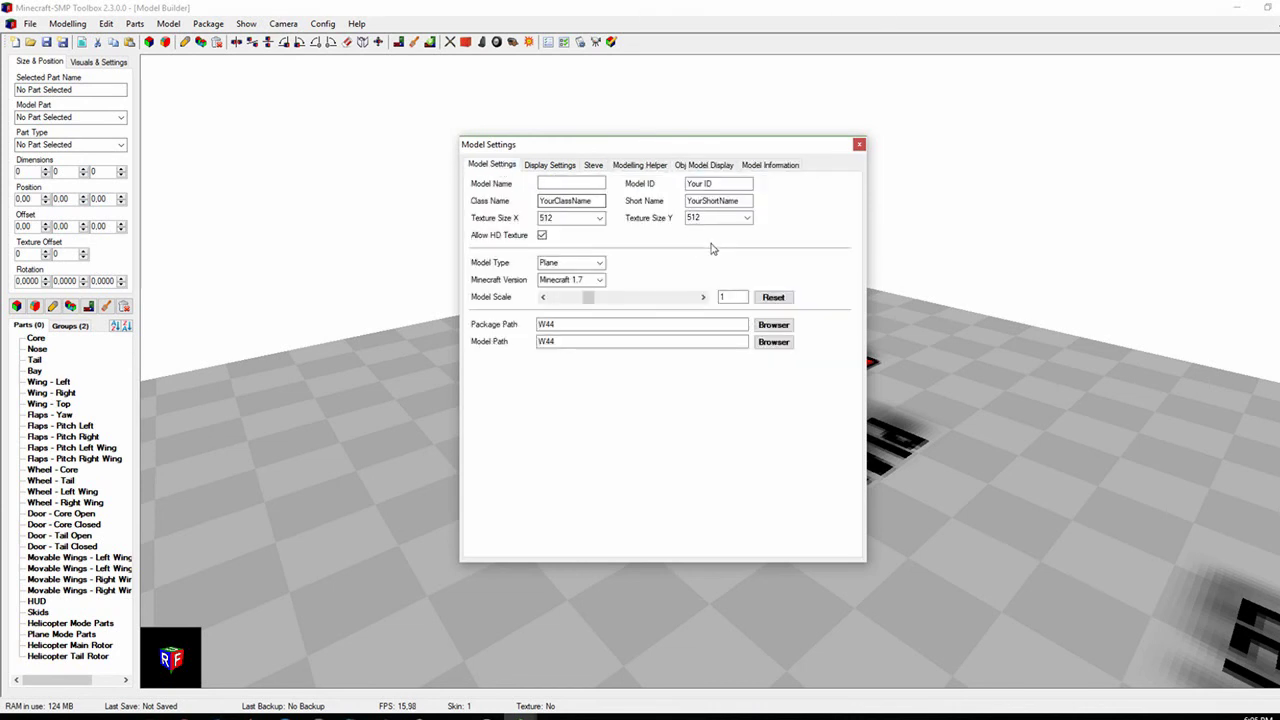
Step: Enter TestGun as both the model name and the class name
click(570, 184)
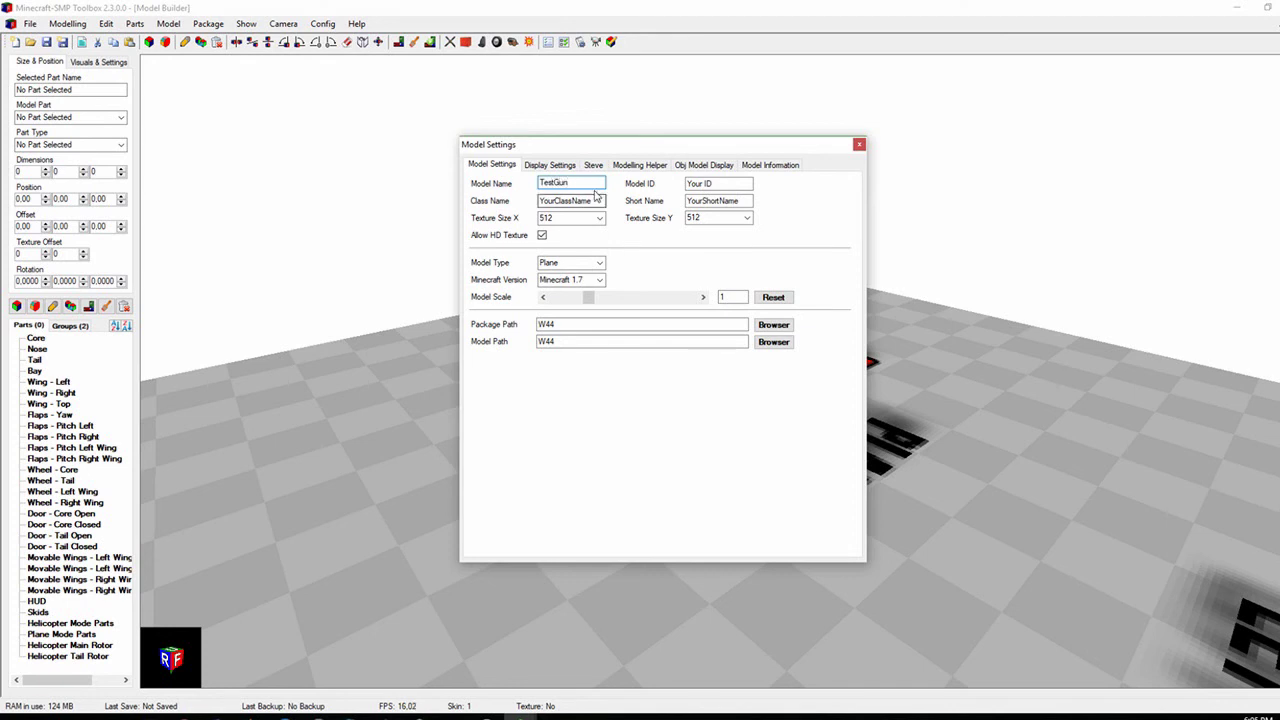
key(Tab)
text(TestGun)
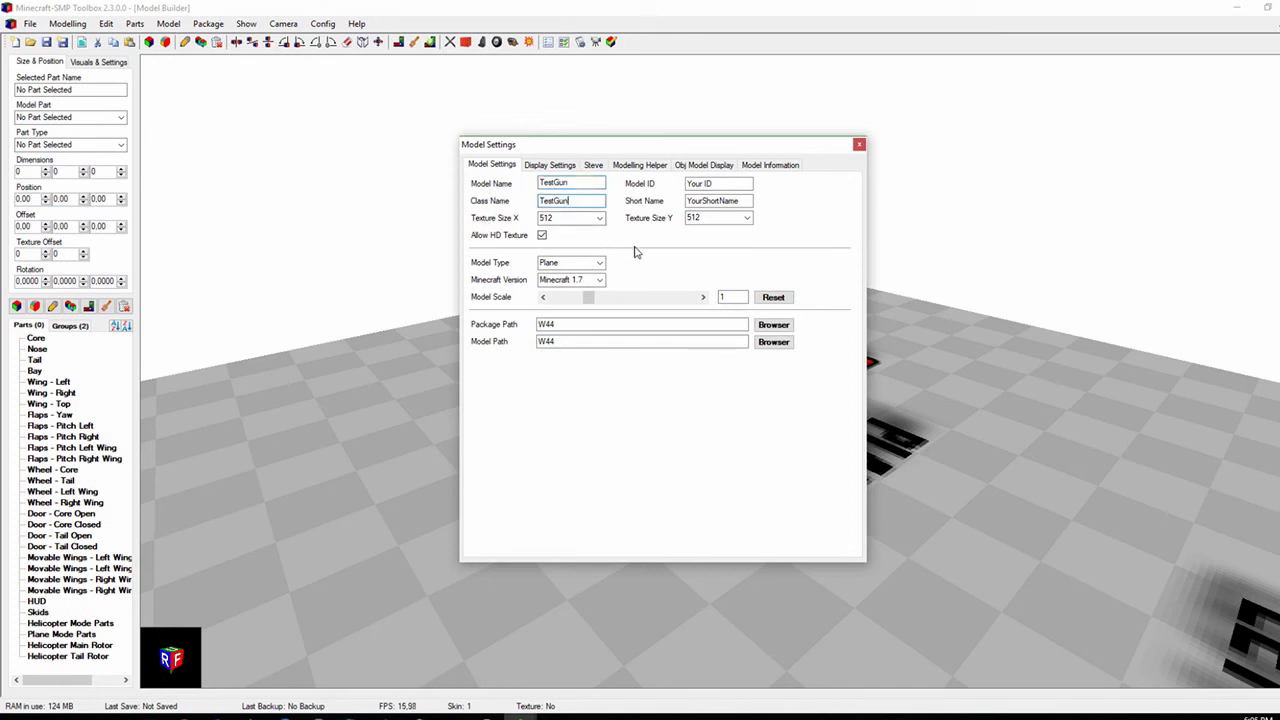
Step: Examine the available Texture Size X and Y values and the Allow HD Texture option
double_click(564, 219)
double_click(705, 217)
double_click(568, 218)
click(597, 219)
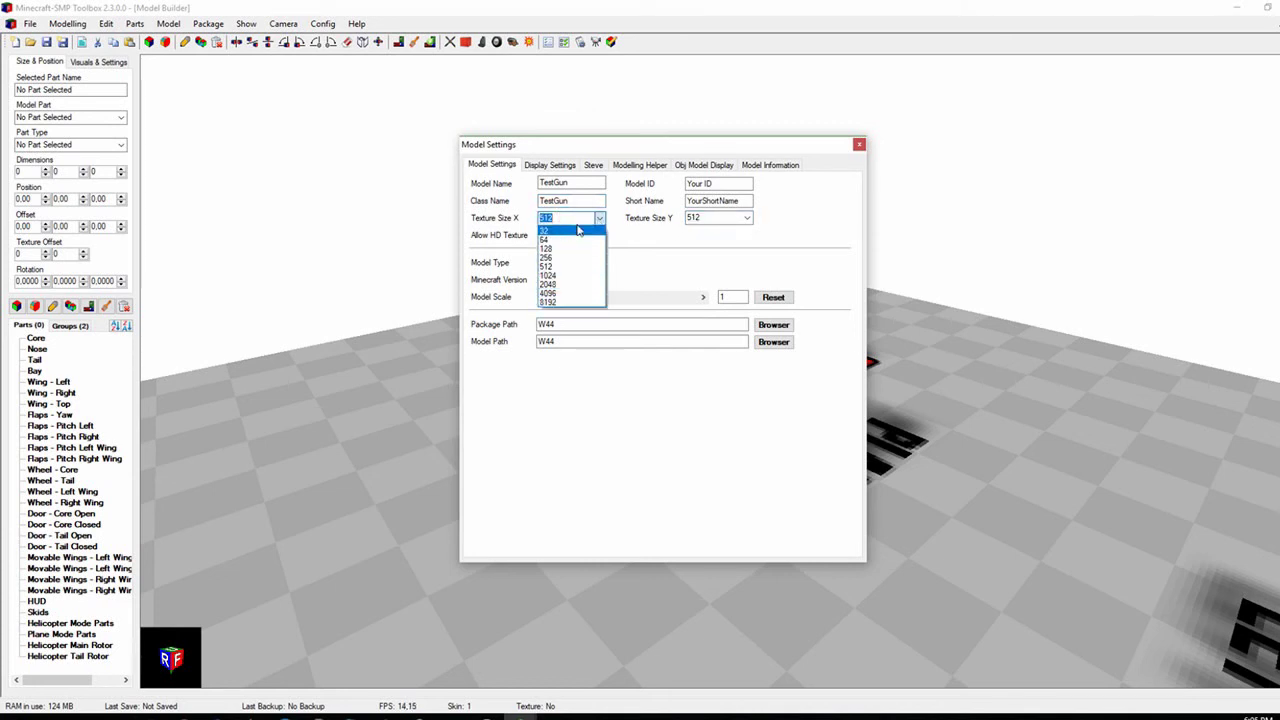
click(570, 229)
click(598, 219)
click(577, 221)
click(542, 236)
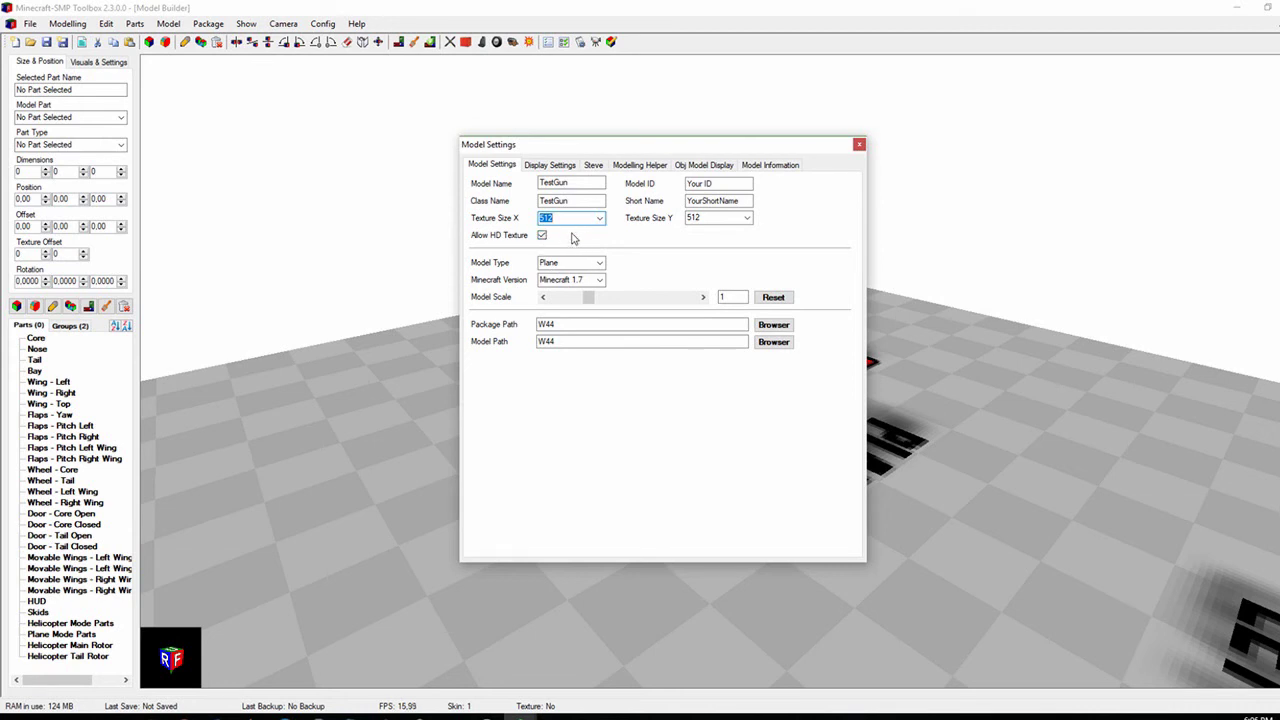
click(542, 236)
Step: Set the model type to Gun and check the available Minecraft versions, keeping Minecraft 1.7
click(587, 263)
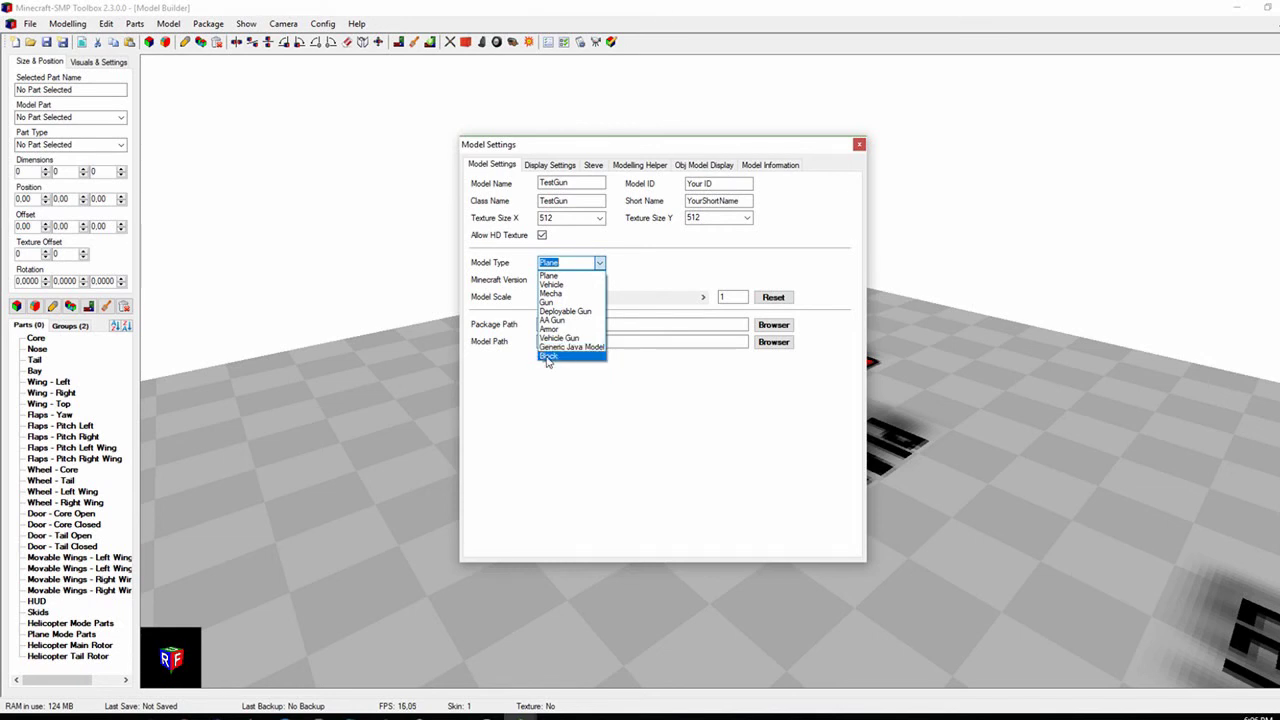
click(548, 303)
click(592, 281)
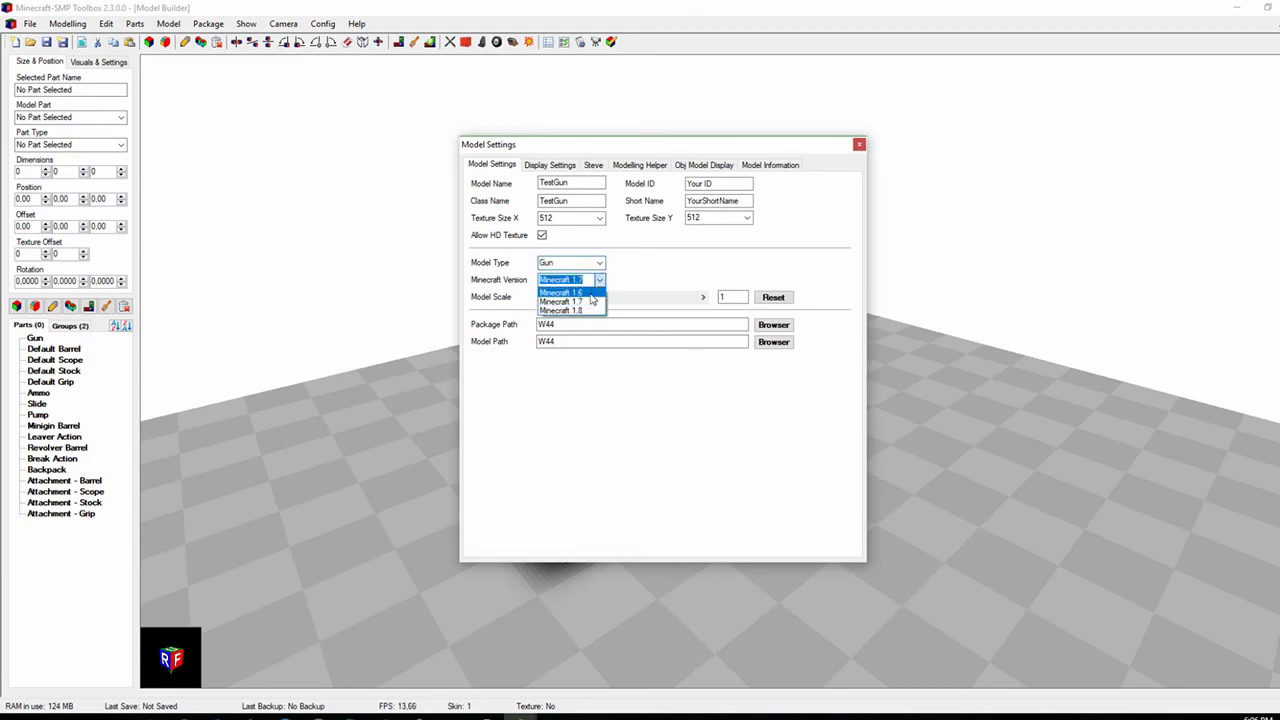
click(596, 284)
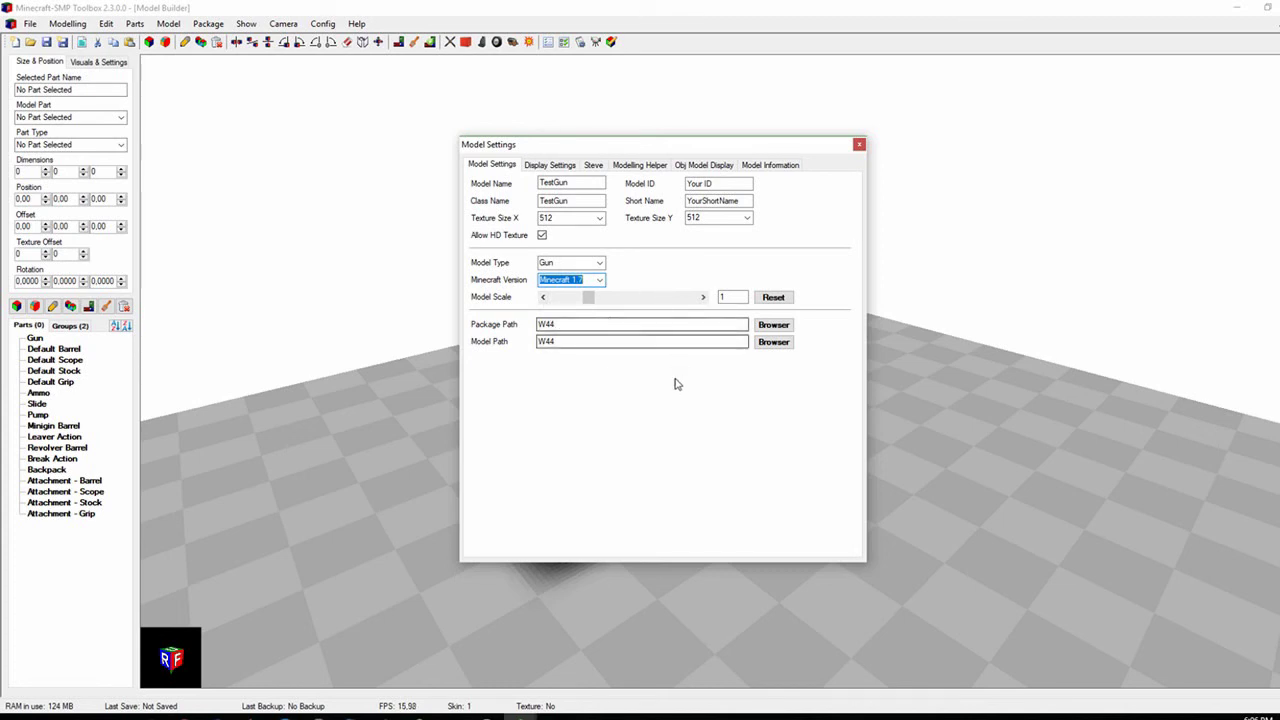
Step: Inspect the package path and model path fields, and close the Model Settings dialog
key(Tab)
drag(588, 342, 450, 344)
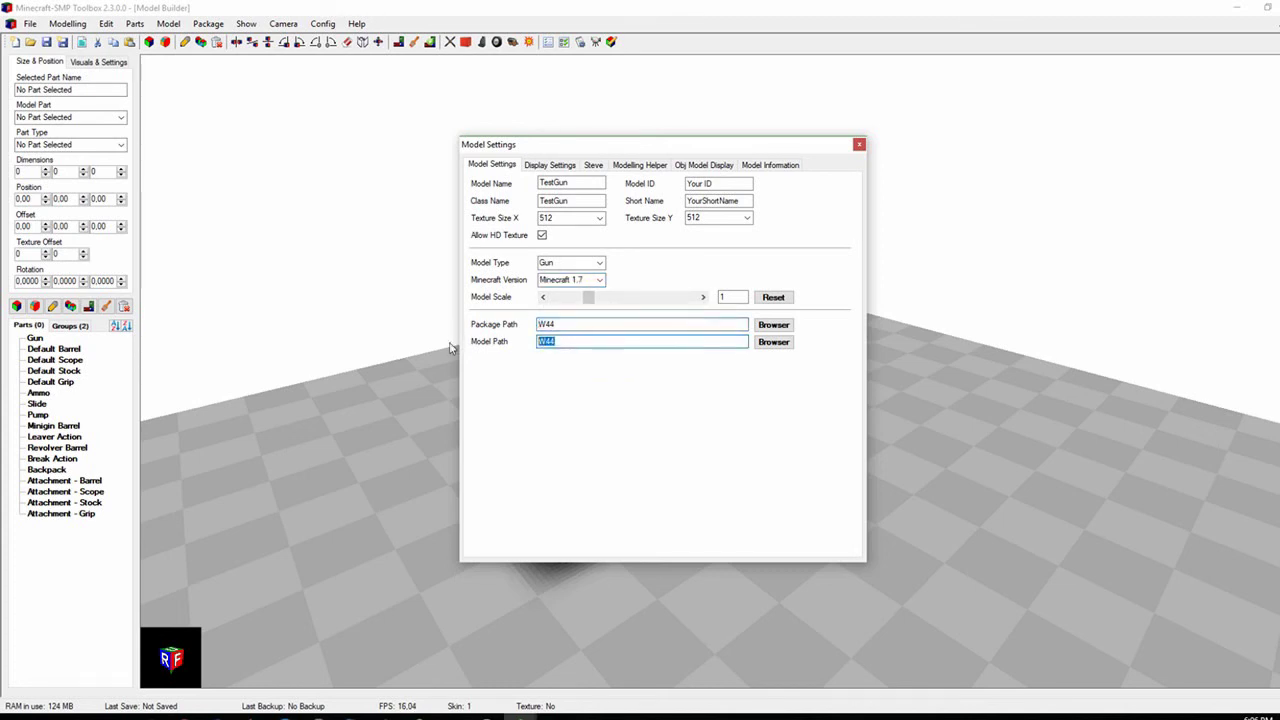
click(570, 343)
click(641, 343)
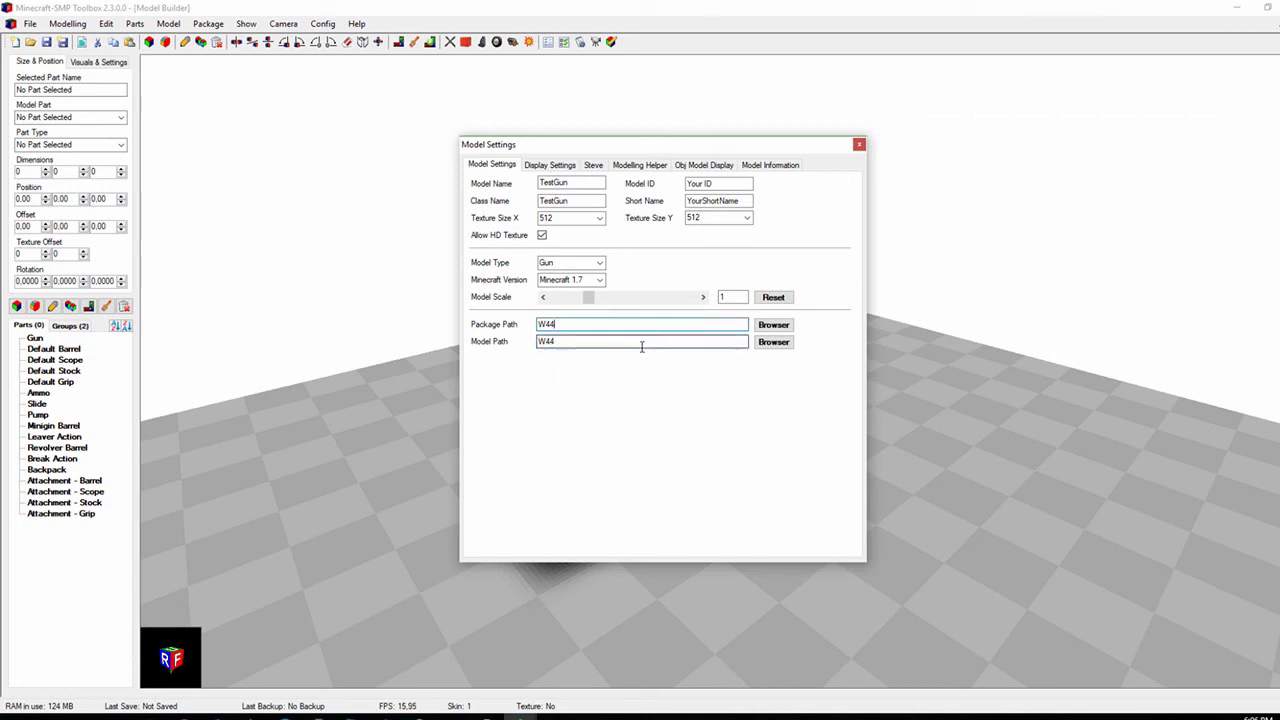
click(859, 145)
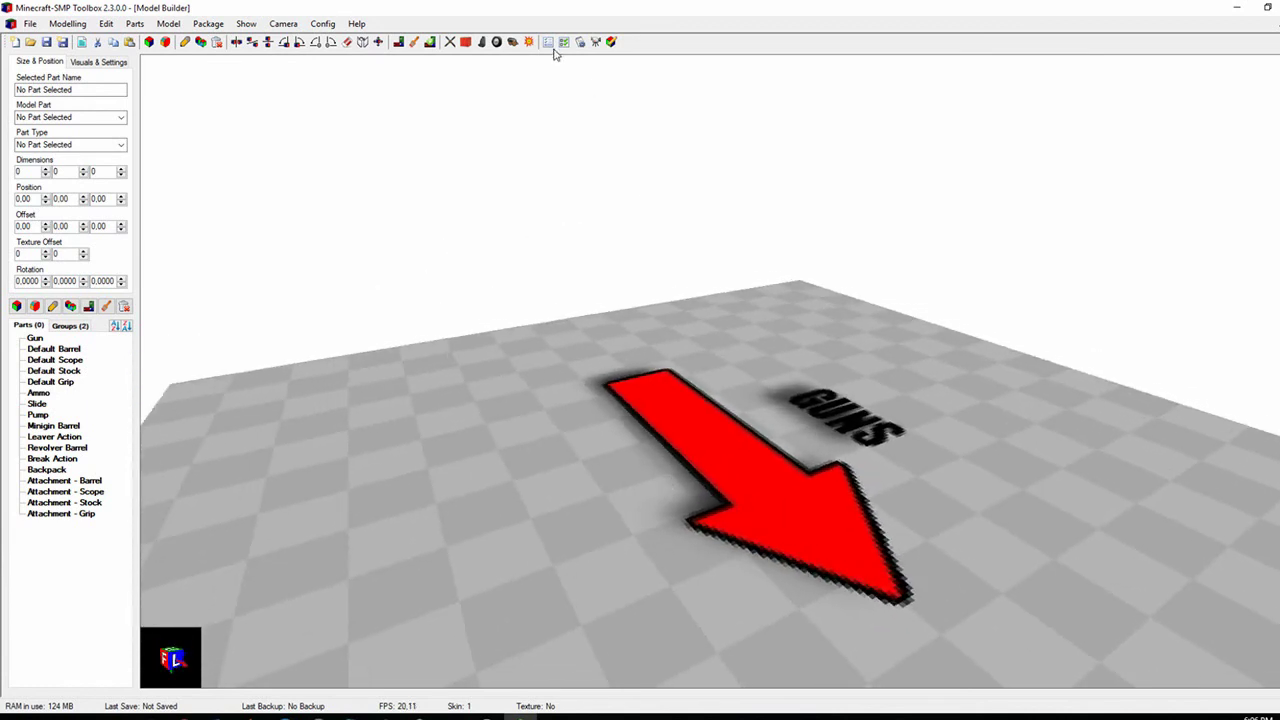
Step: Enable Show Steve and Shooting Steve in the model settings and close the dialog
click(550, 43)
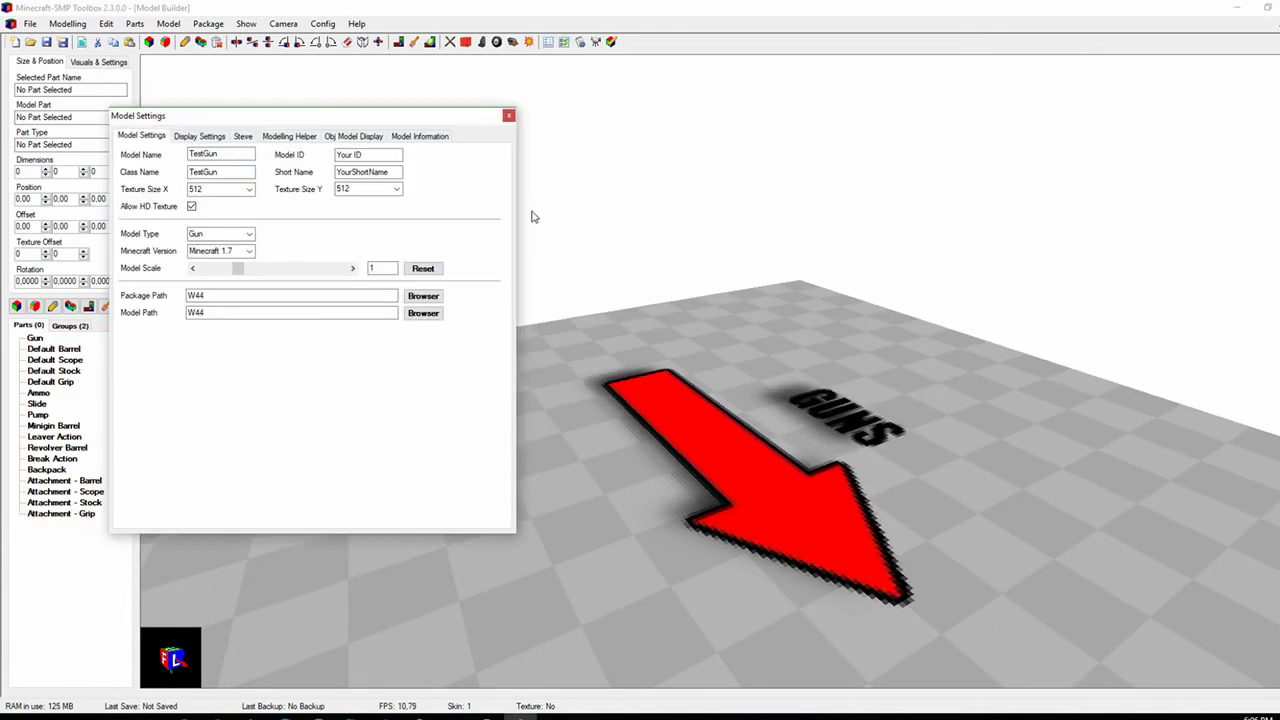
click(246, 138)
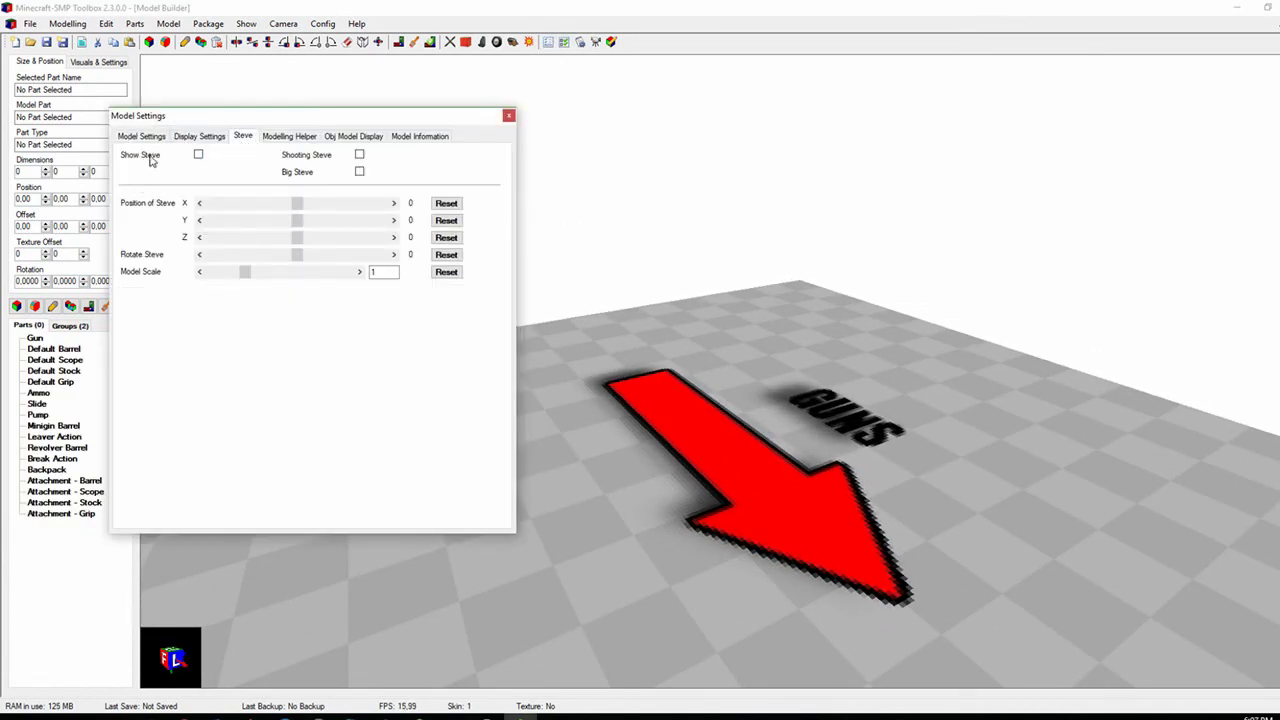
click(198, 155)
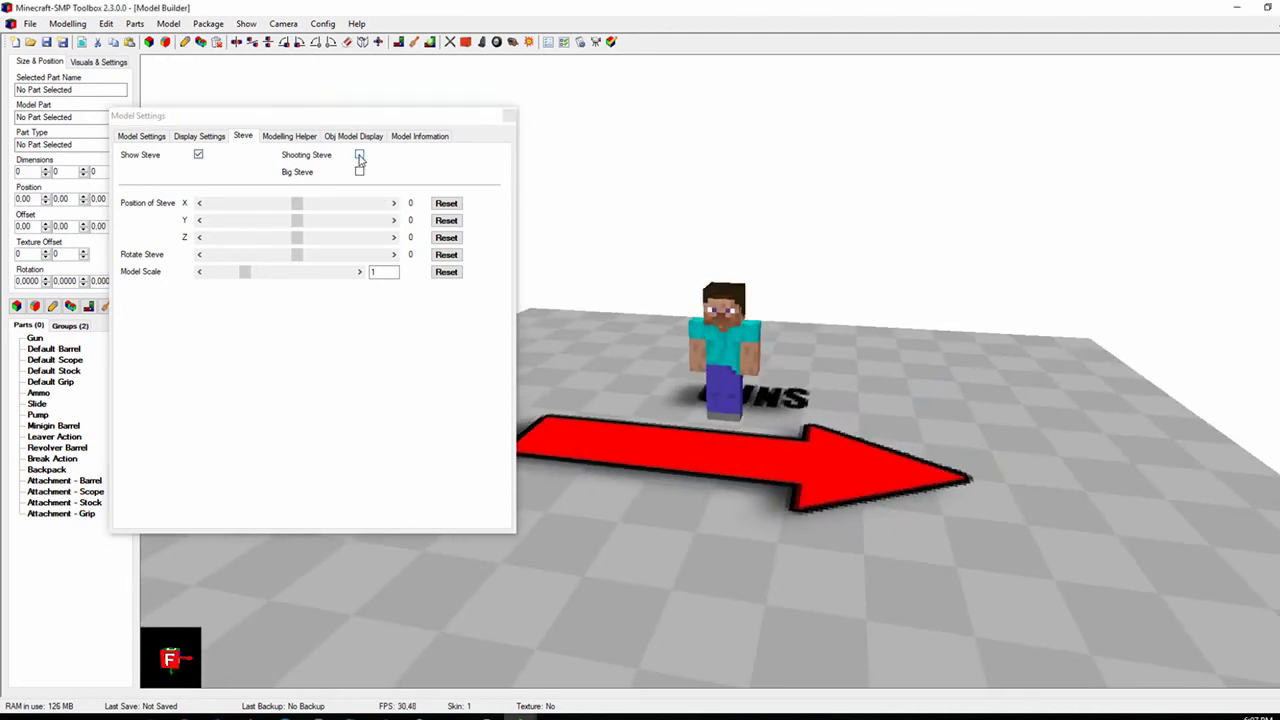
click(360, 156)
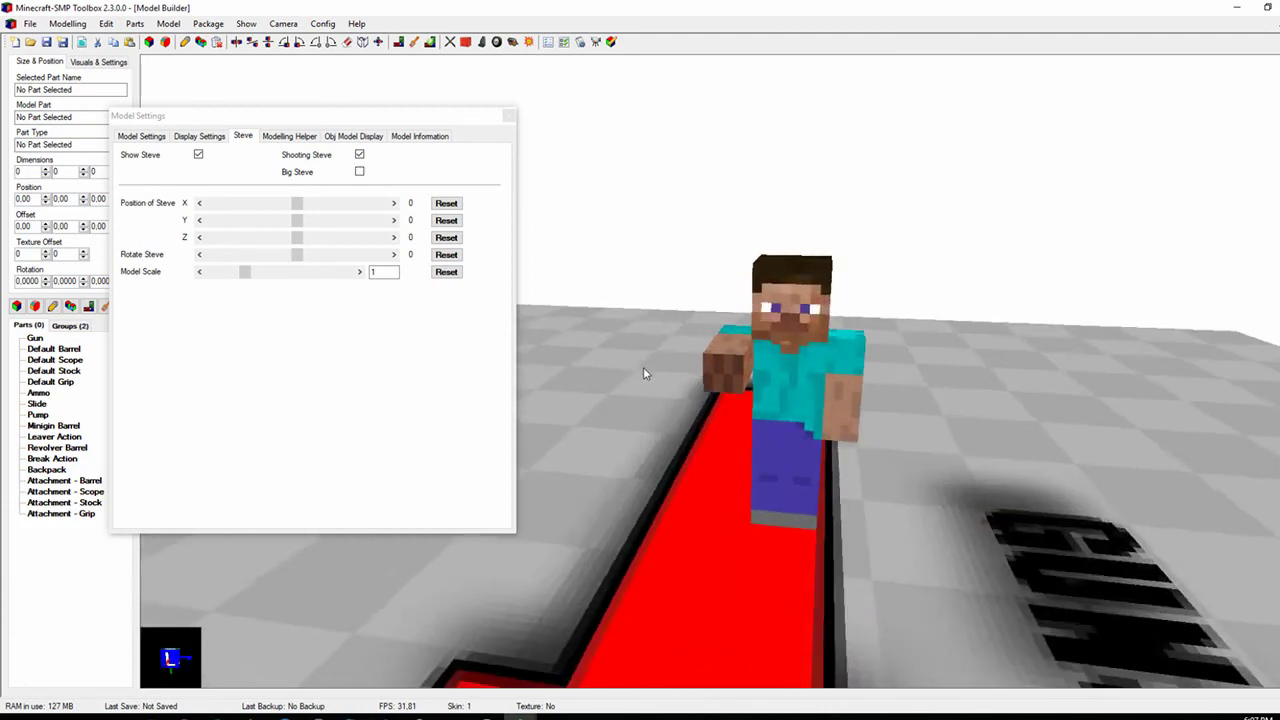
click(508, 117)
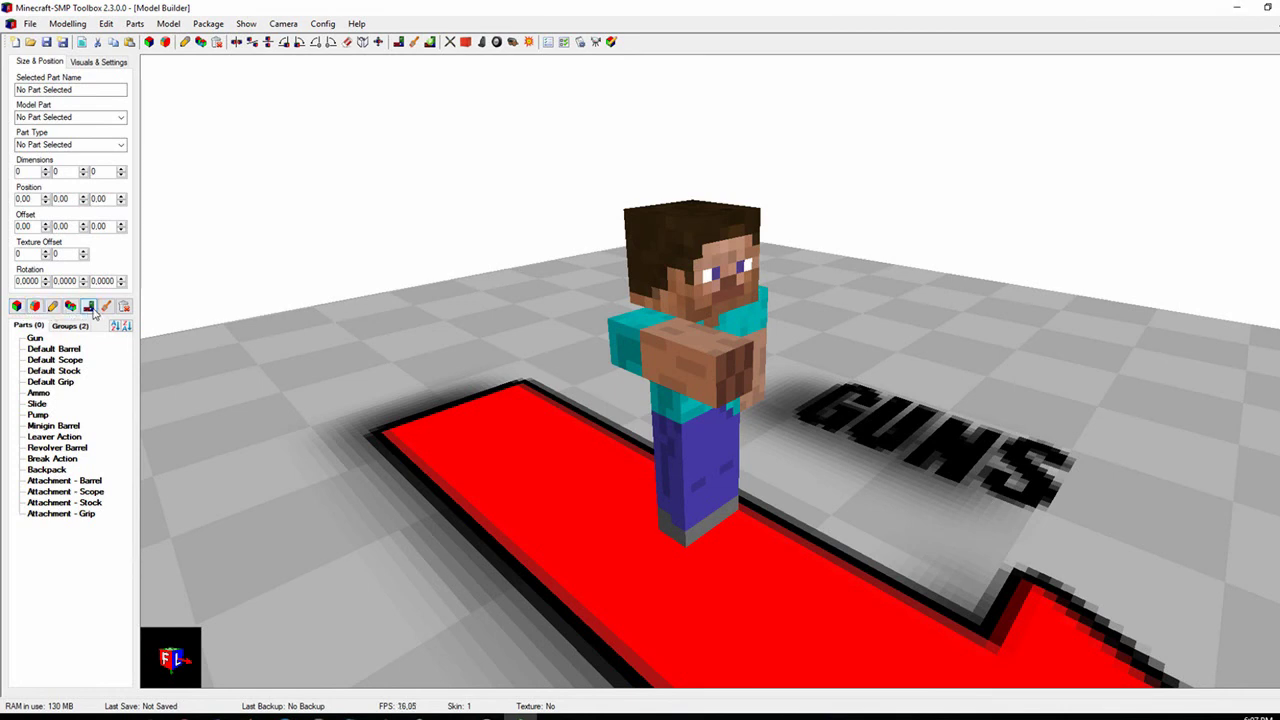
Step: Add a box to the Gun part and set its Y position to -6
click(70, 90)
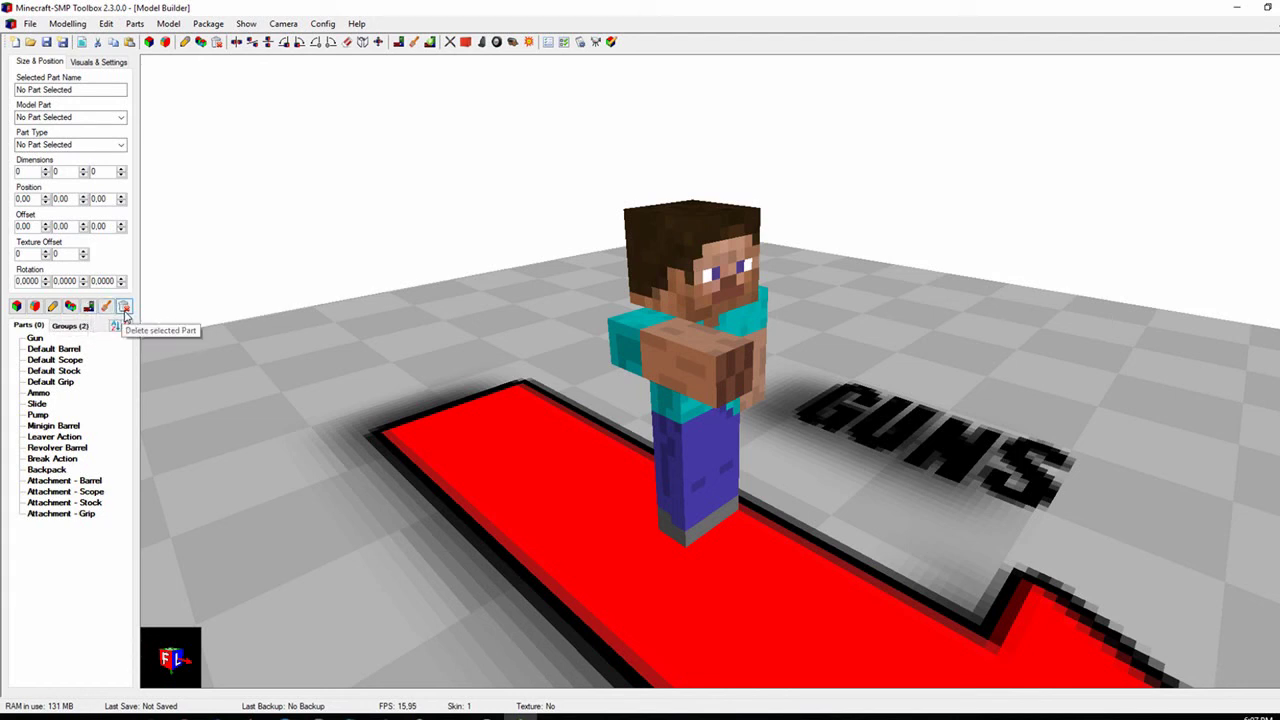
click(16, 306)
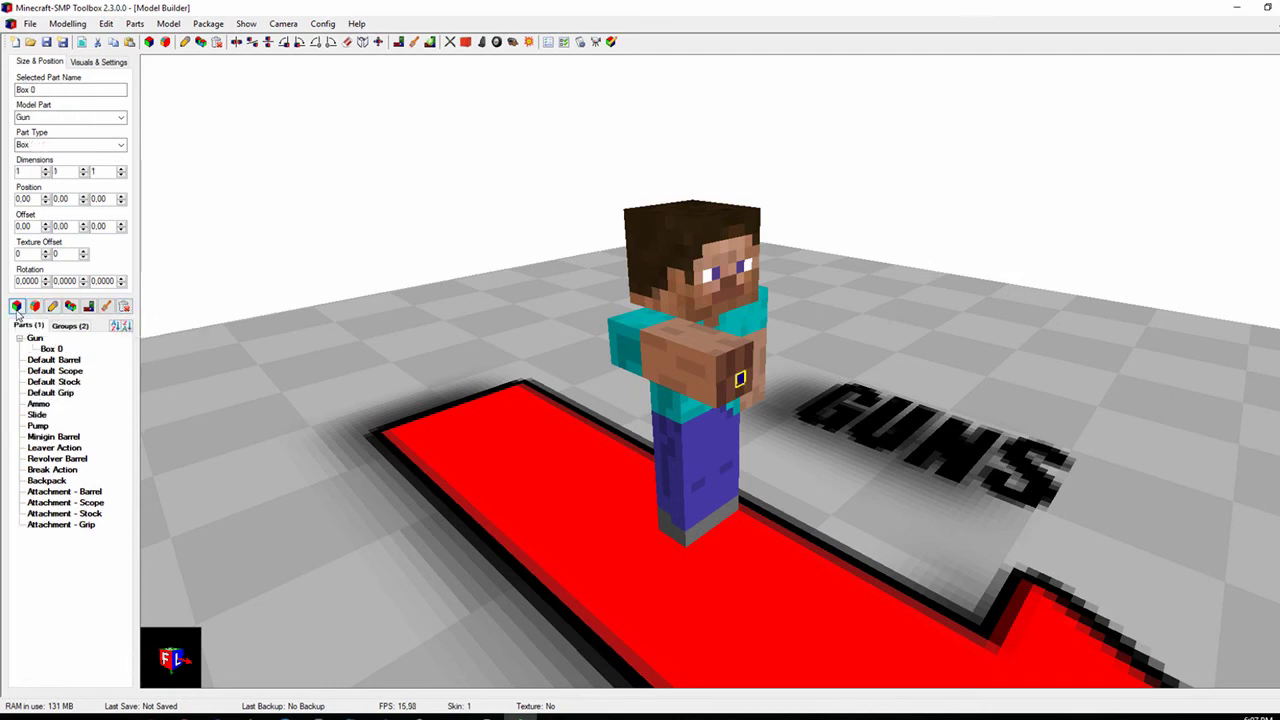
scroll(699, 300, up, 5)
middle_drag(643, 297, 662, 304)
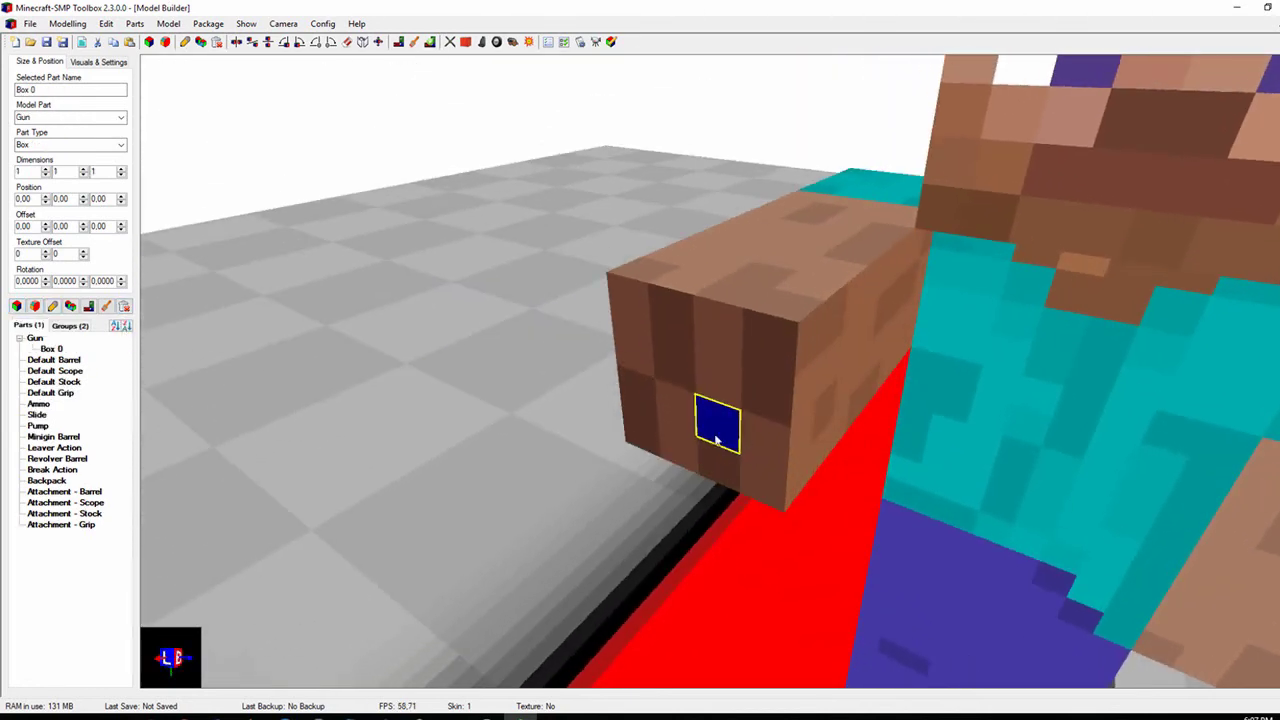
click(86, 204)
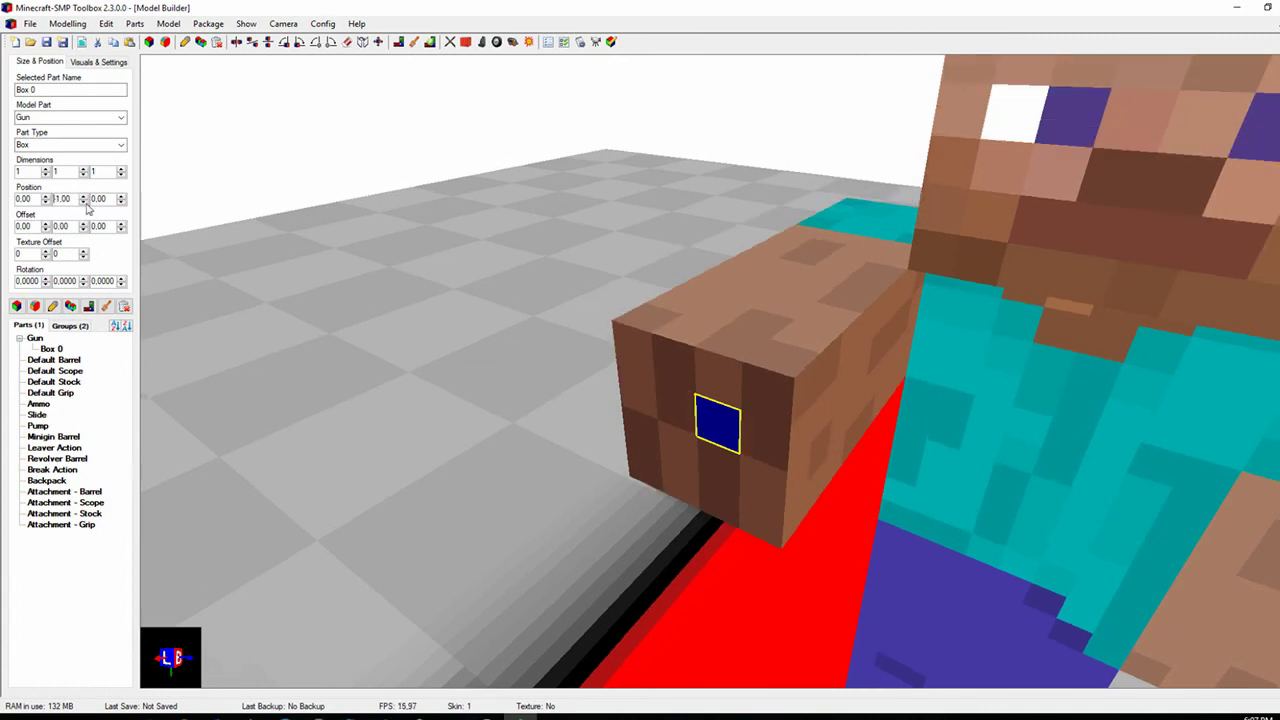
click(86, 204)
click(86, 204)
scroll(86, 204, up, 3)
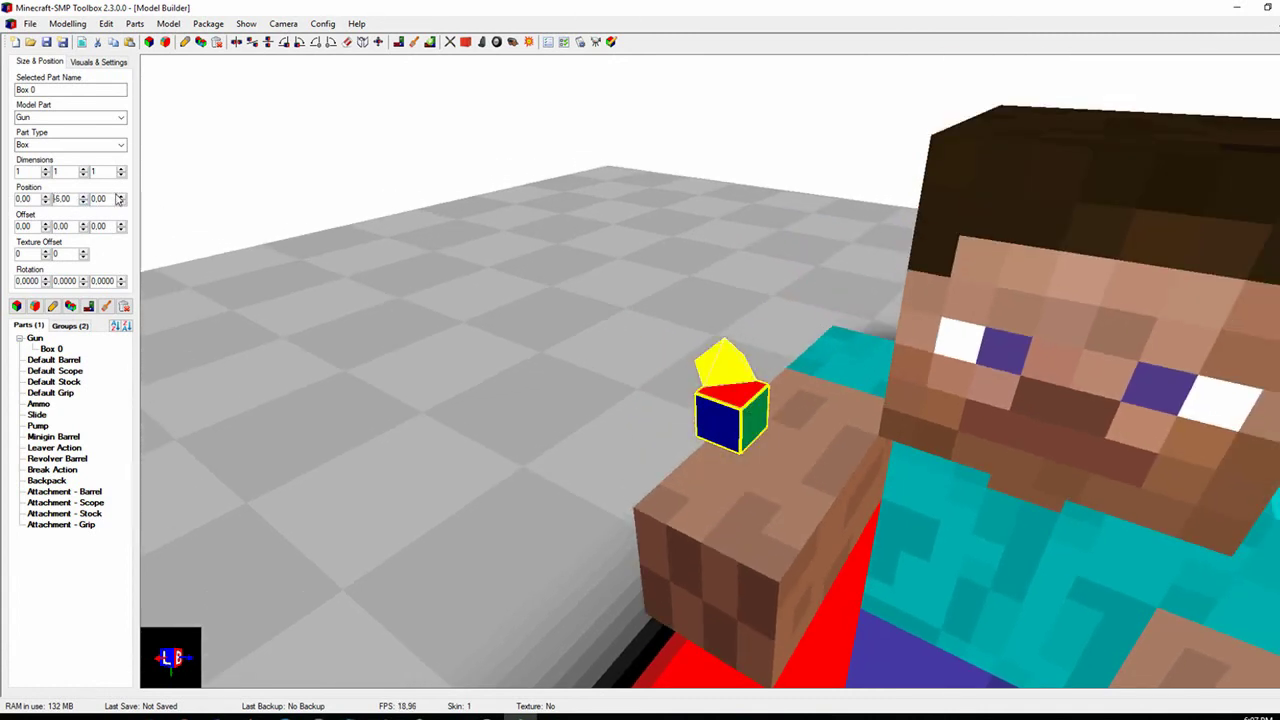
Step: Try a Z position of 5 and a Z offset of -1 on the box, and return both to 0
scroll(119, 199, up, 5)
scroll(122, 228, up, 5)
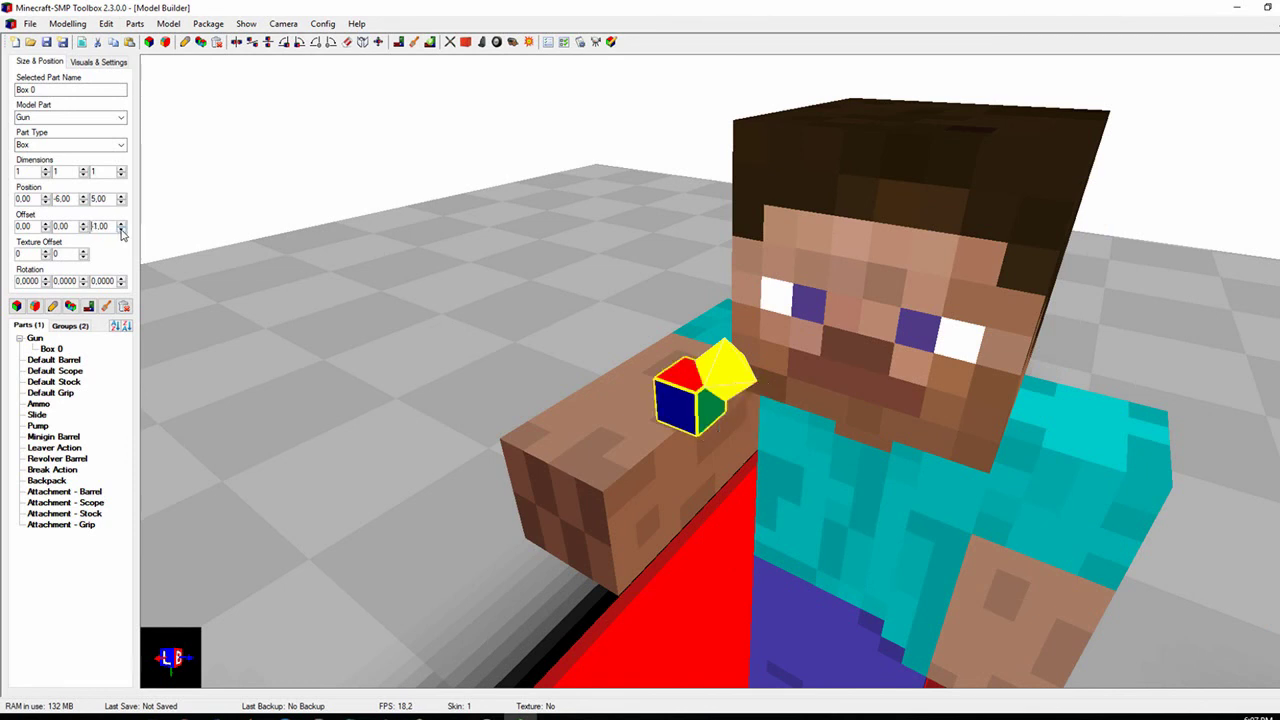
scroll(122, 228, down, 5)
scroll(121, 203, up, 3)
scroll(121, 206, down, 8)
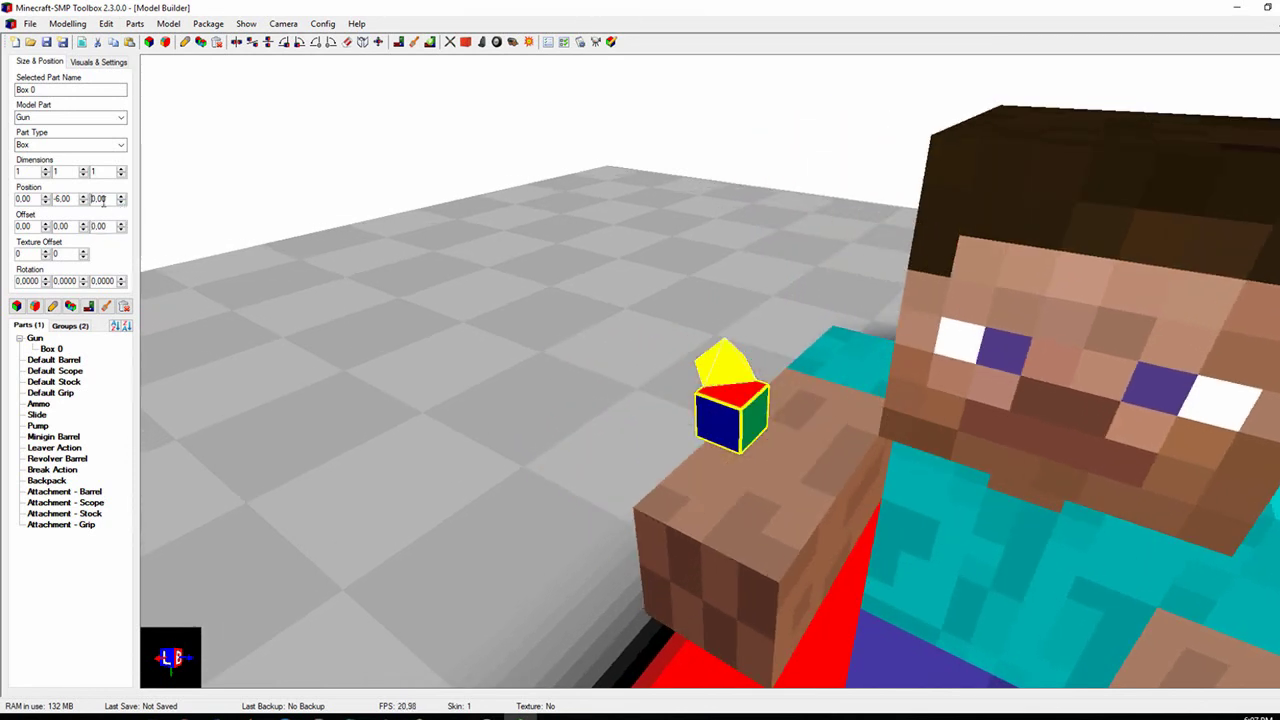
Step: Set the box's Y position to -4 and its X dimension to 7
scroll(87, 200, up, 8)
scroll(87, 200, down, 6)
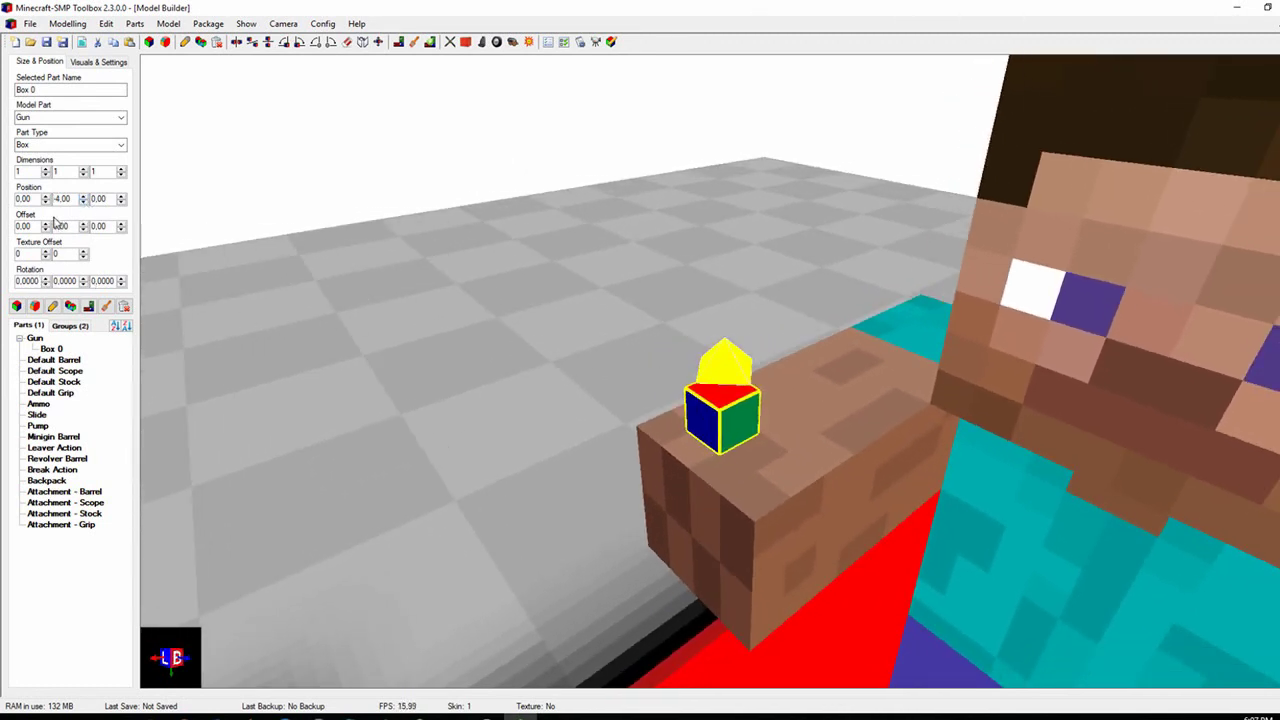
scroll(47, 205, up, 2)
scroll(47, 205, down, 2)
scroll(46, 175, up, 6)
middle_drag(702, 392, 592, 385)
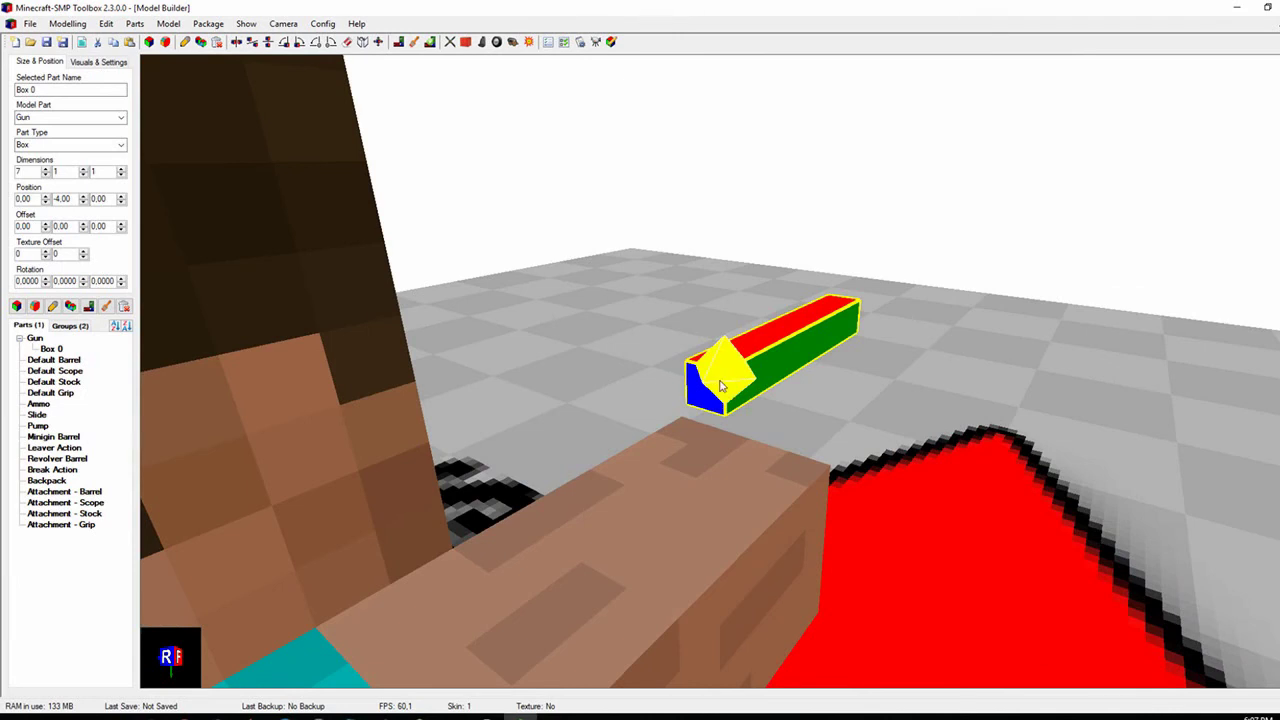
Step: Try rotating the box about its Y, Z and X axes, returning each rotation to 0
scroll(67, 283, up, 3)
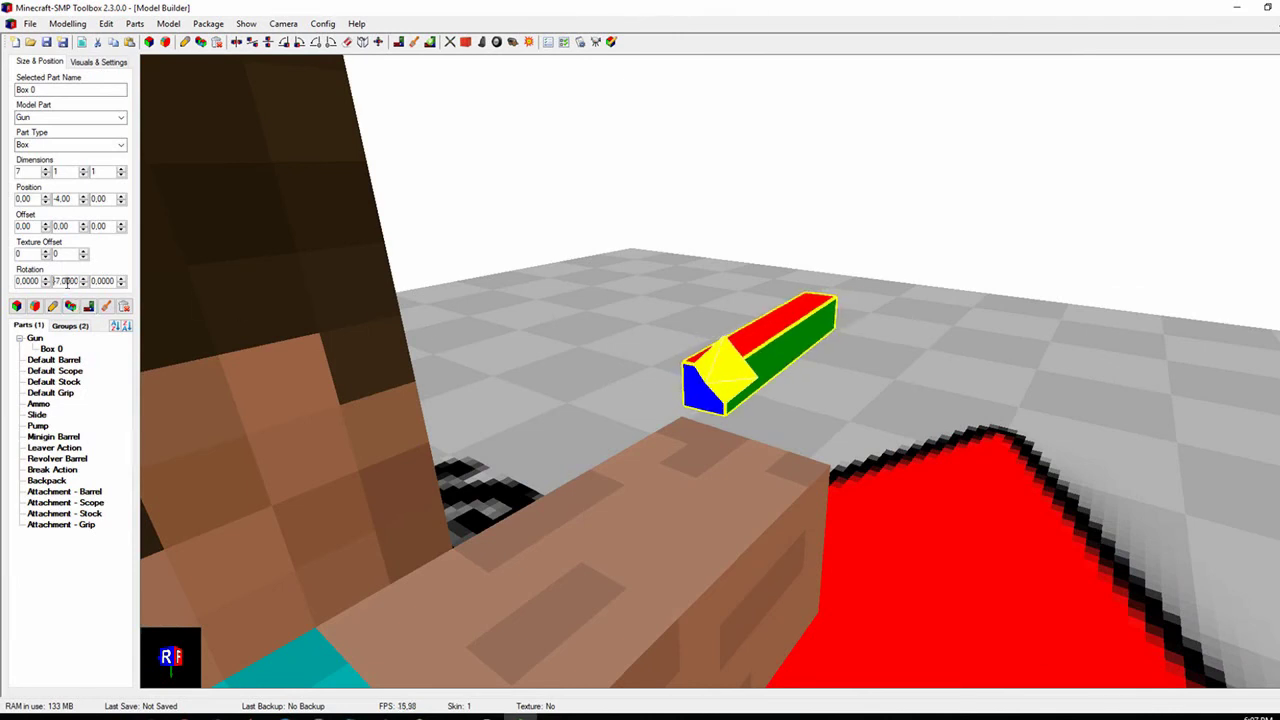
scroll(67, 283, down, 7)
double_click(67, 283)
text(0)
click(97, 281)
scroll(97, 281, down, 7)
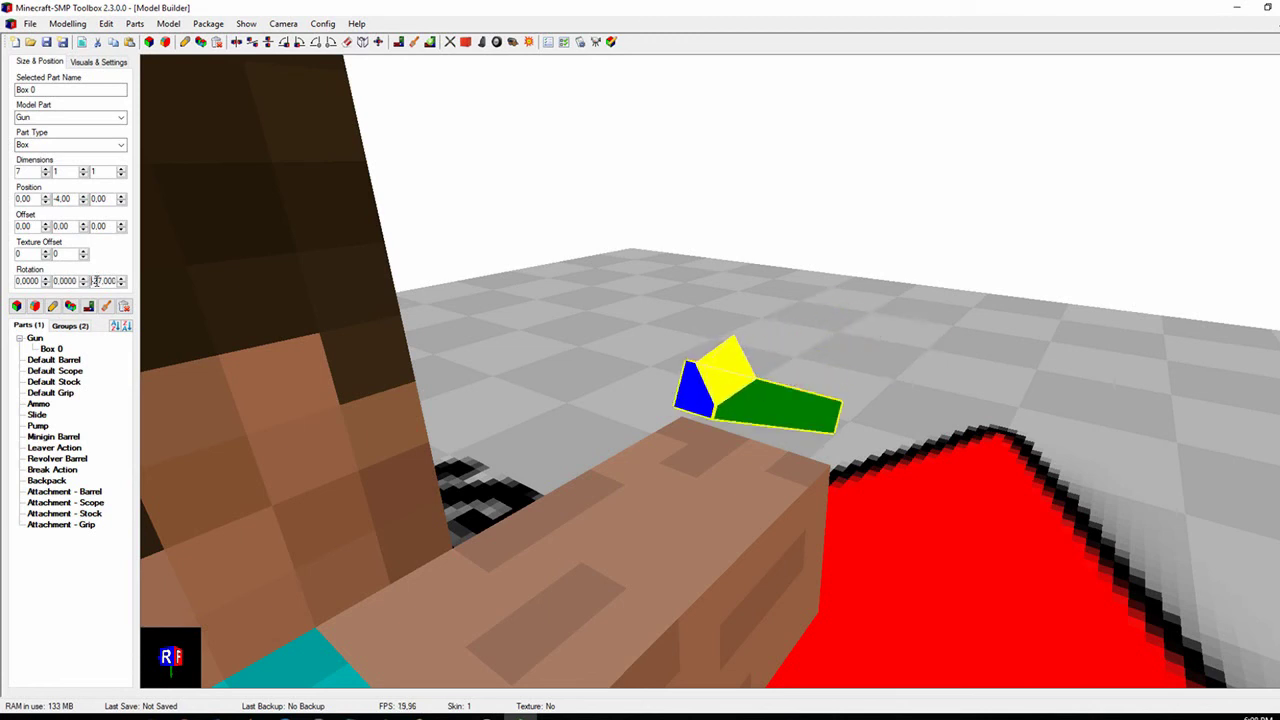
scroll(97, 281, up, 9)
click(37, 282)
scroll(37, 282, up, 7)
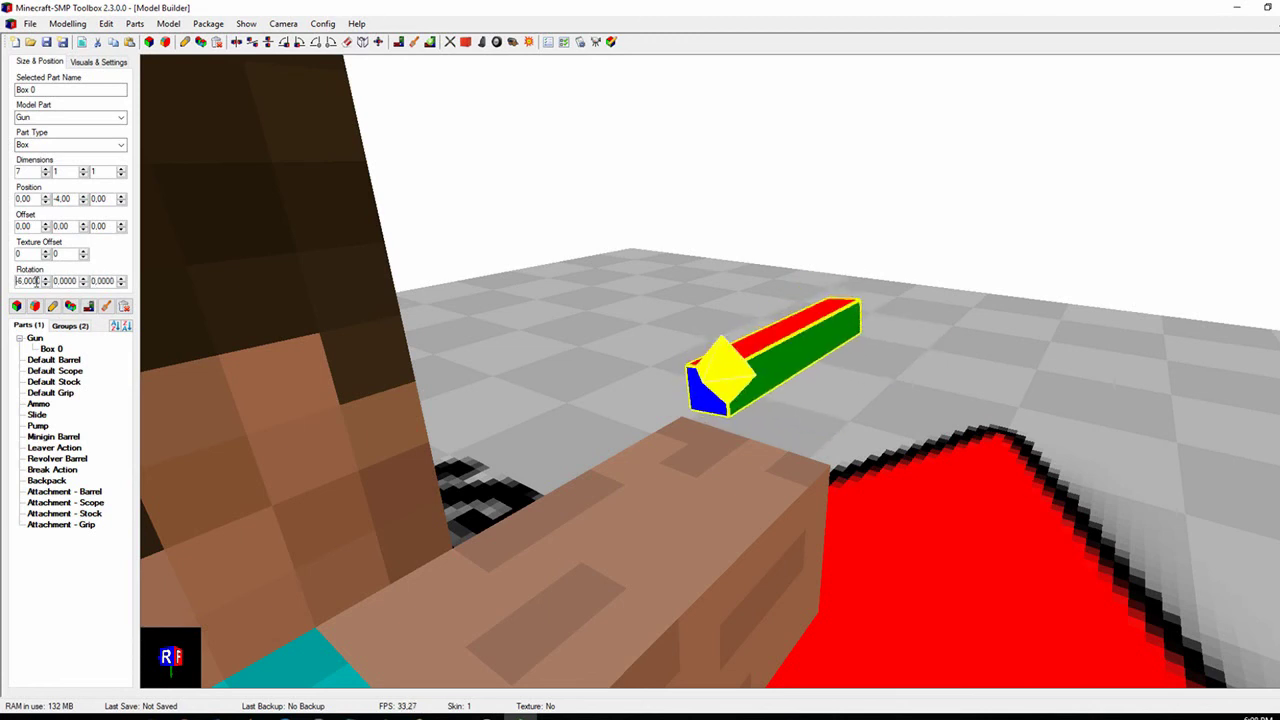
scroll(37, 282, down, 6)
double_click(37, 282)
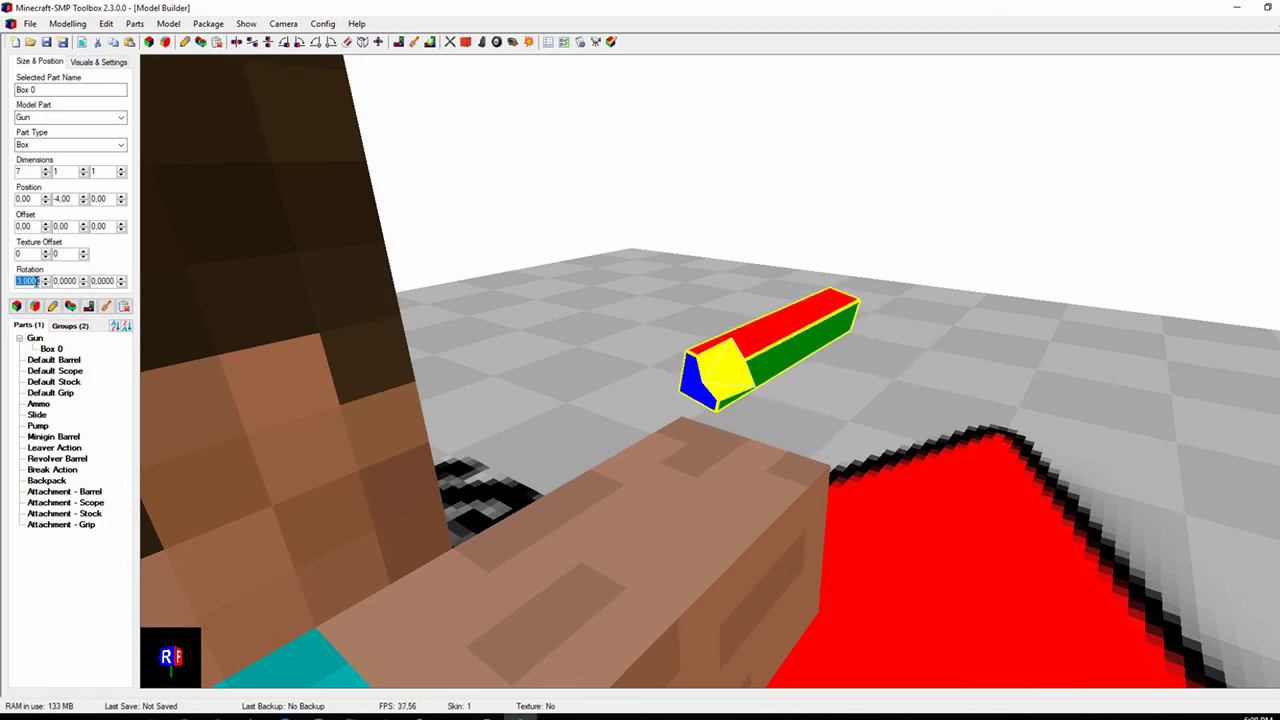
Step: Set the box's offset to 1 in X, -1 in Y and 5 in Z
click(83, 226)
click(45, 224)
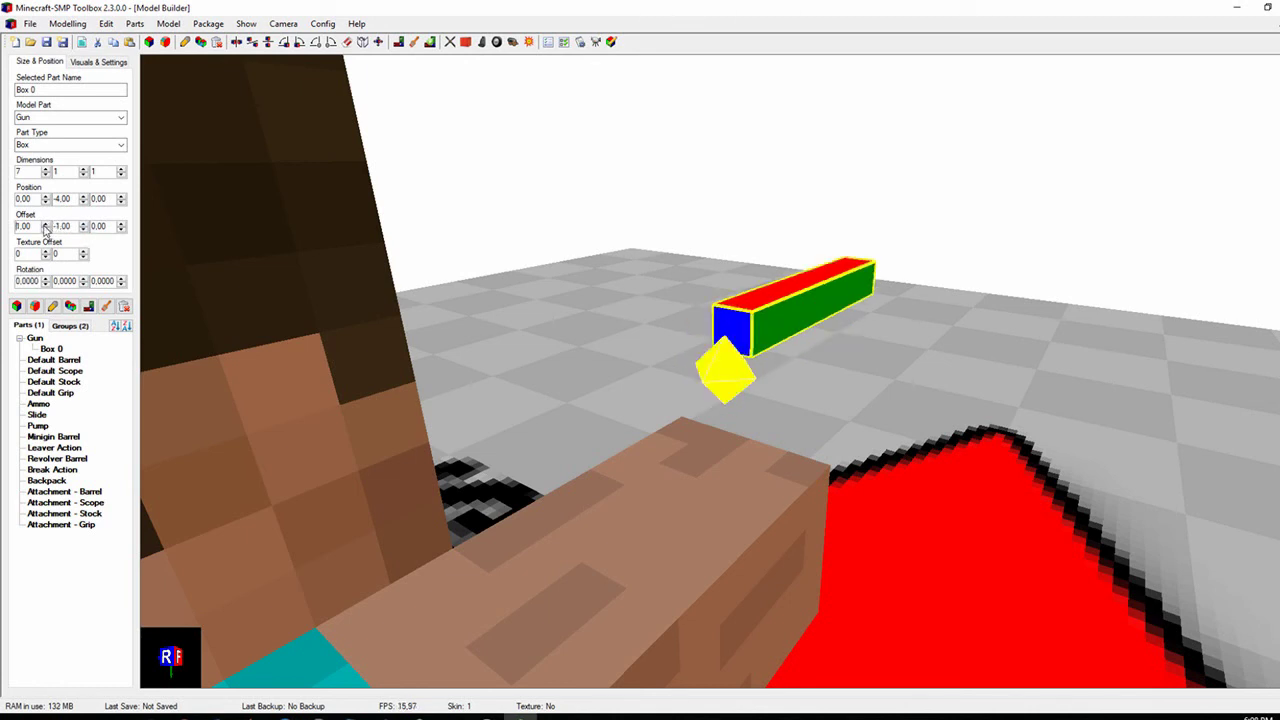
click(122, 224)
click(122, 224)
click(122, 224)
click(122, 224)
click(122, 224)
Step: Try rotating the offset box around its pivot in Z, Y and X, returning each rotation to 0
click(106, 280)
scroll(106, 280, down, 4)
scroll(106, 280, up, 12)
scroll(106, 280, down, 13)
scroll(106, 280, up, 3)
click(66, 282)
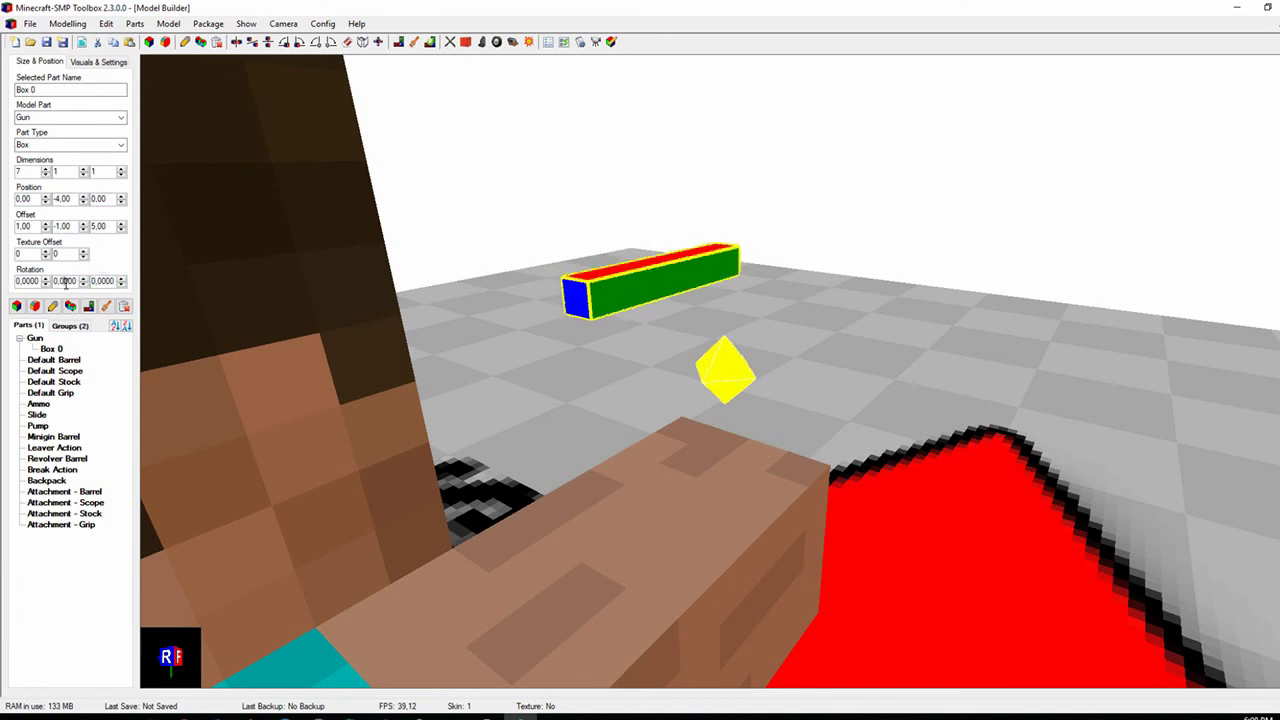
scroll(66, 282, up, 8)
scroll(66, 283, down, 18)
scroll(66, 283, up, 10)
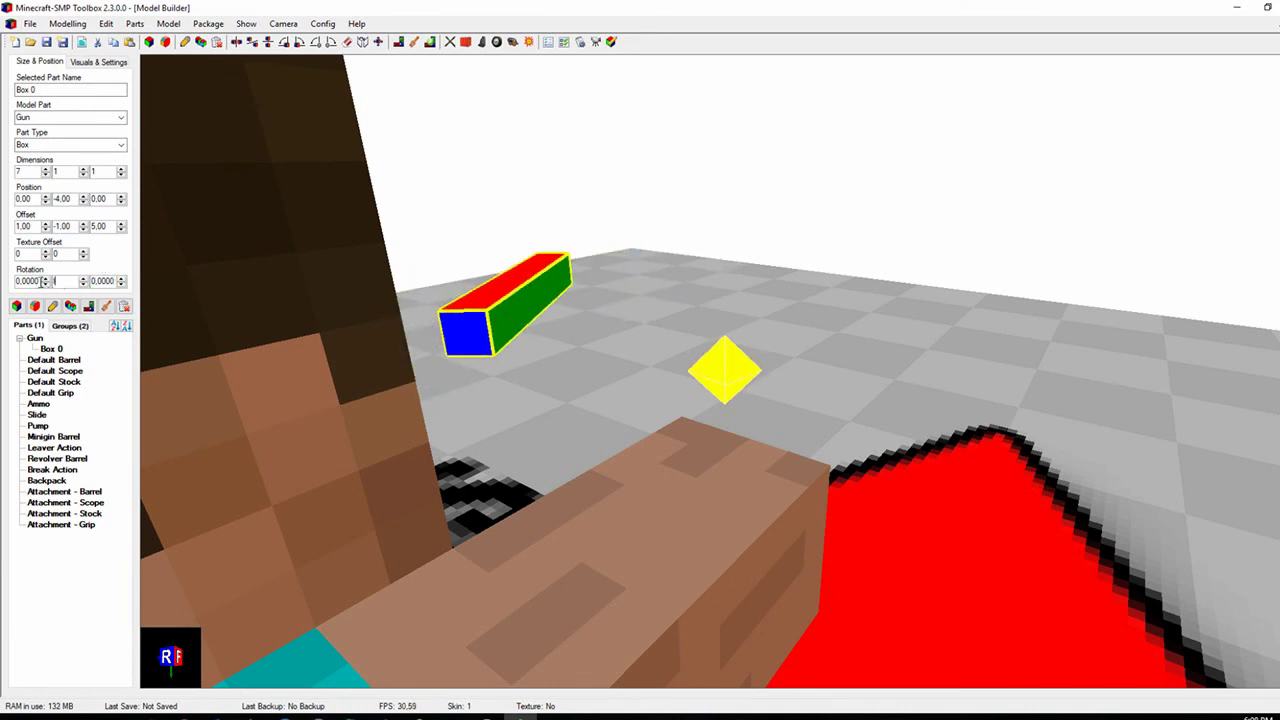
click(34, 283)
scroll(34, 283, up, 8)
text(0)
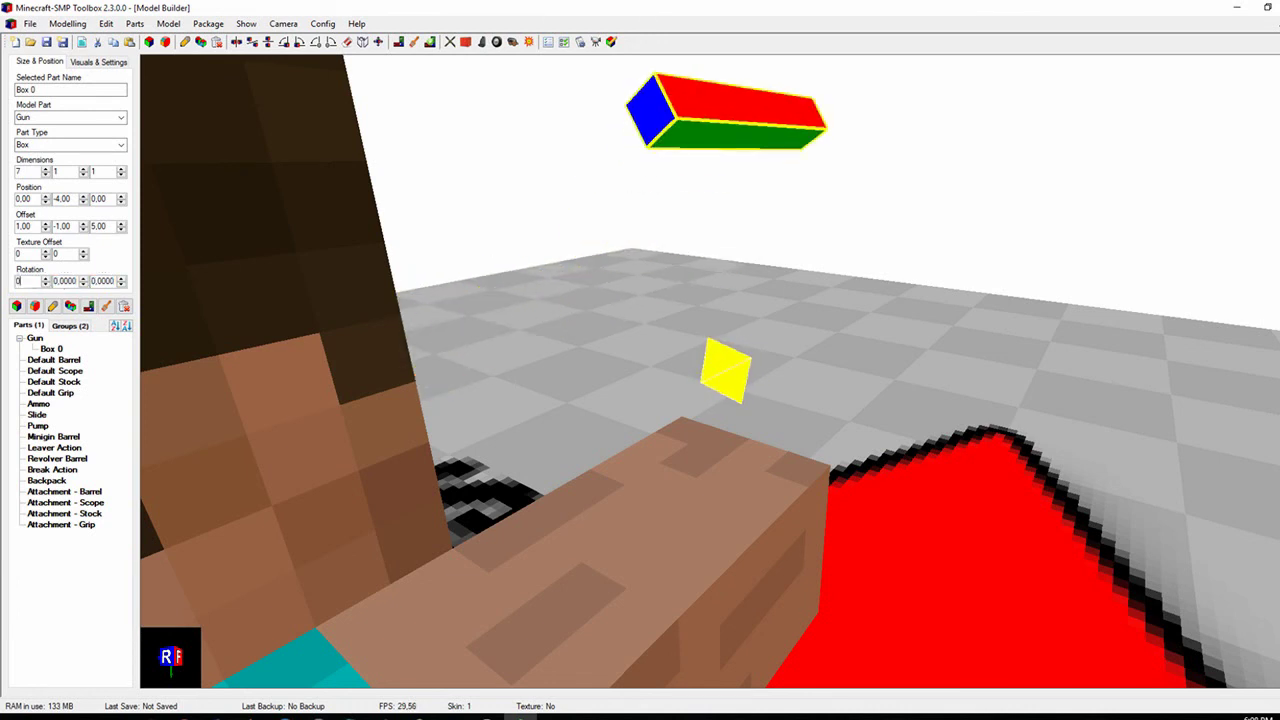
Step: Reset the box's X, Y and Z offsets to 0
click(45, 225)
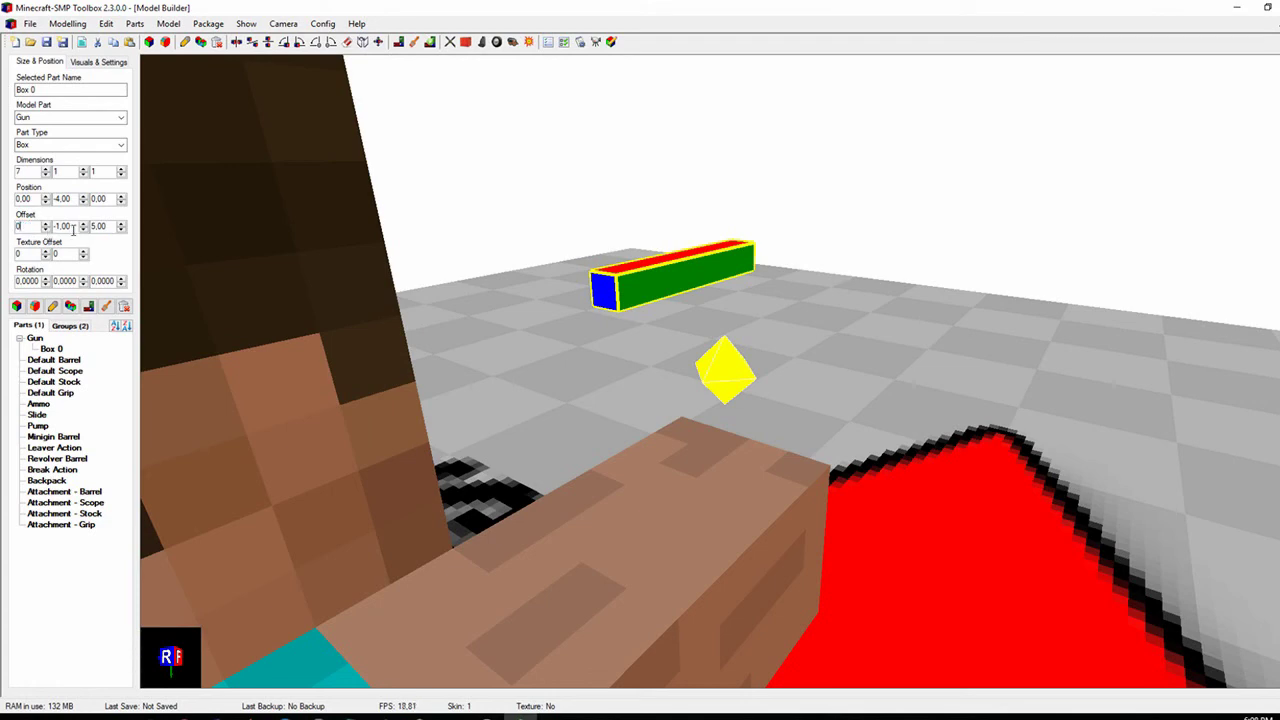
key(Tab)
text(0)
key(Tab)
text(0)
key(Tab)
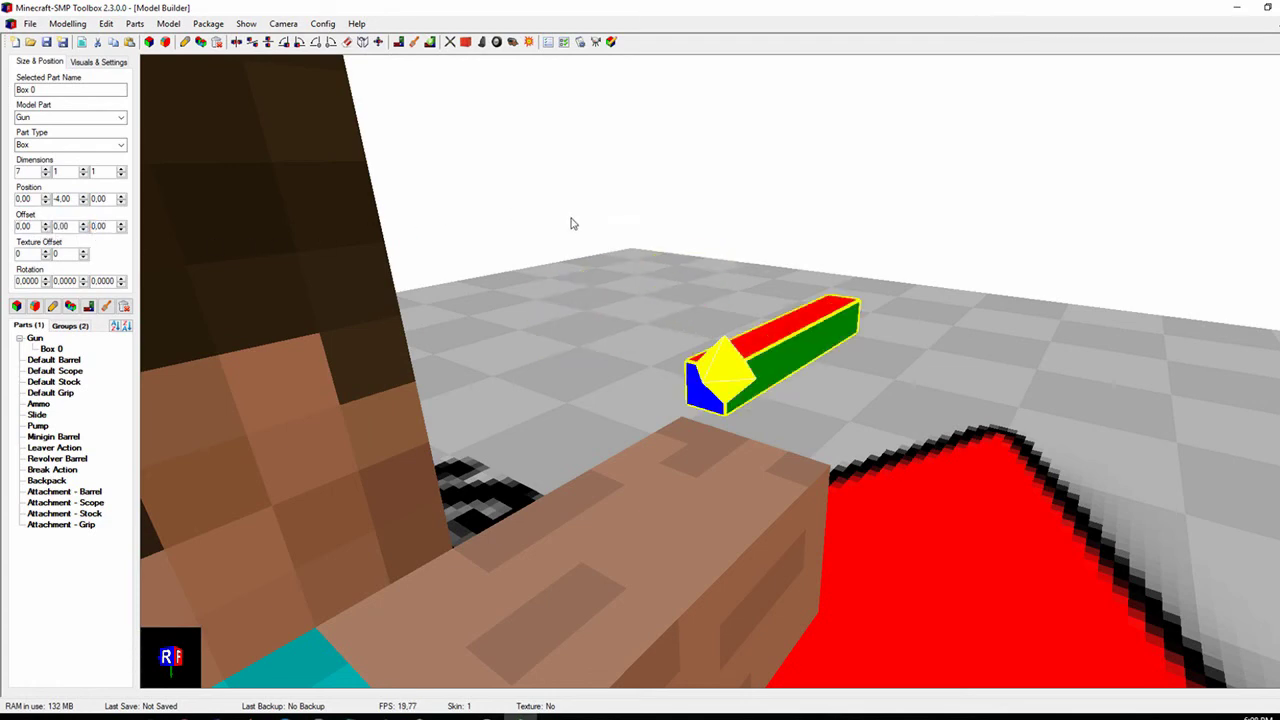
Step: Set the box's Z position to -0.5 and its X position to -1, centring it over Steve's hand
drag(822, 272, 707, 283)
right_drag(706, 288, 643, 273)
click(640, 264)
scroll(650, 272, down, 5)
scroll(294, 243, up, 5)
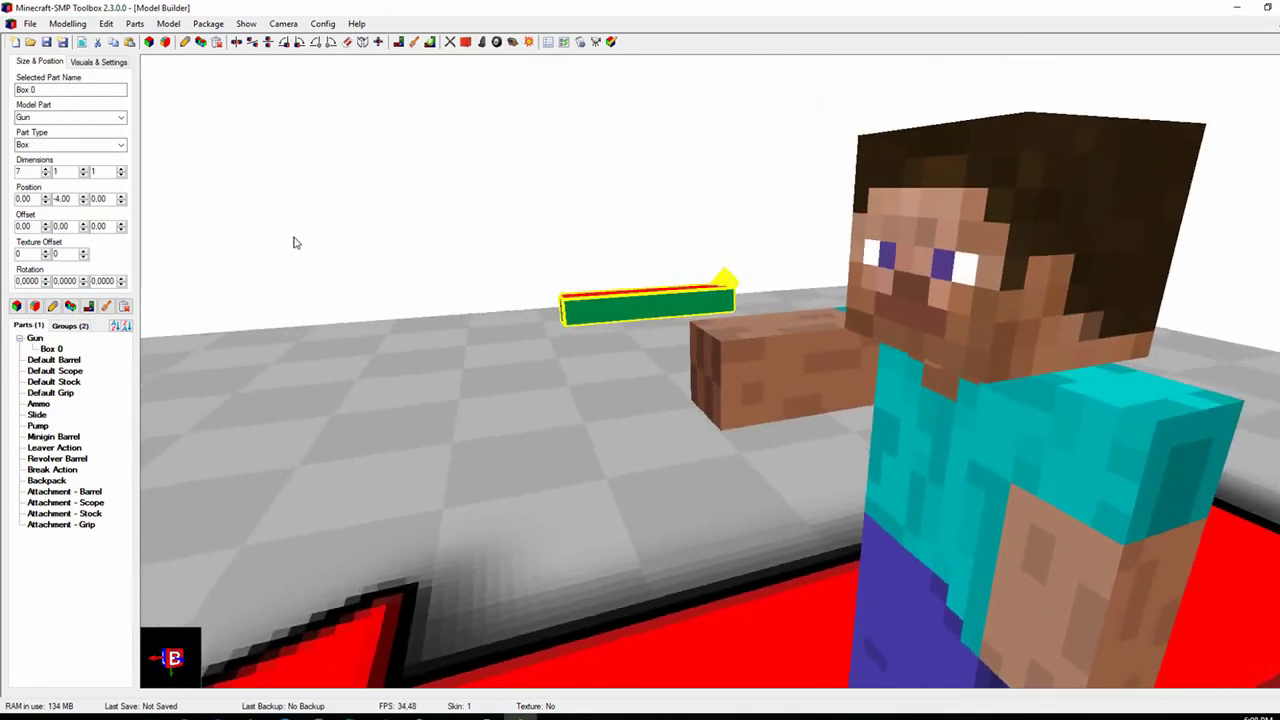
right_drag(300, 243, 213, 216)
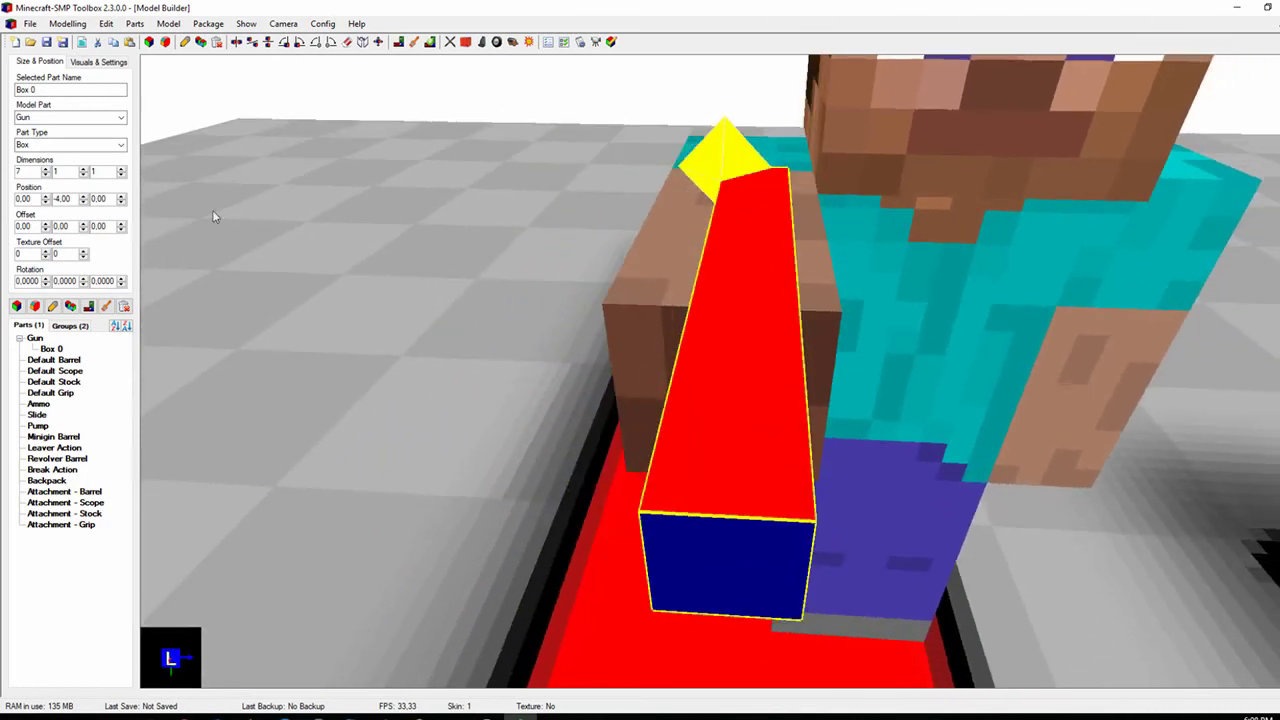
key(Return)
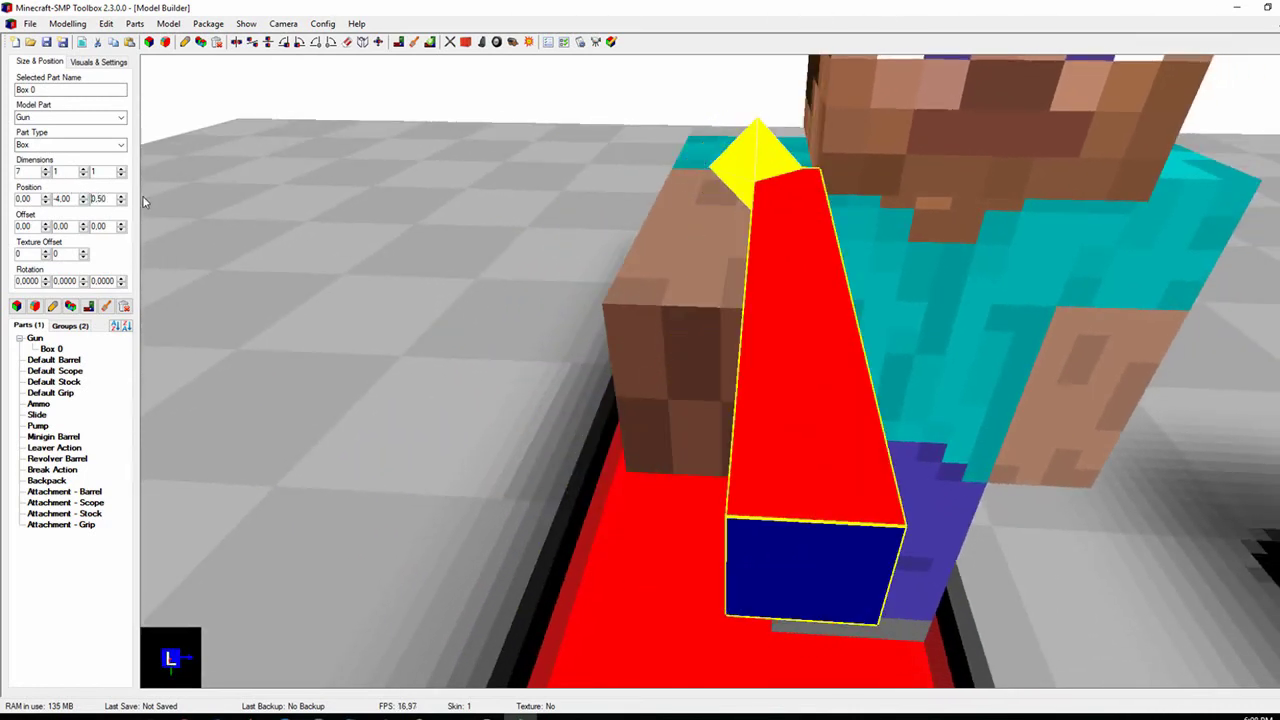
click(121, 203)
right_drag(383, 205, 325, 194)
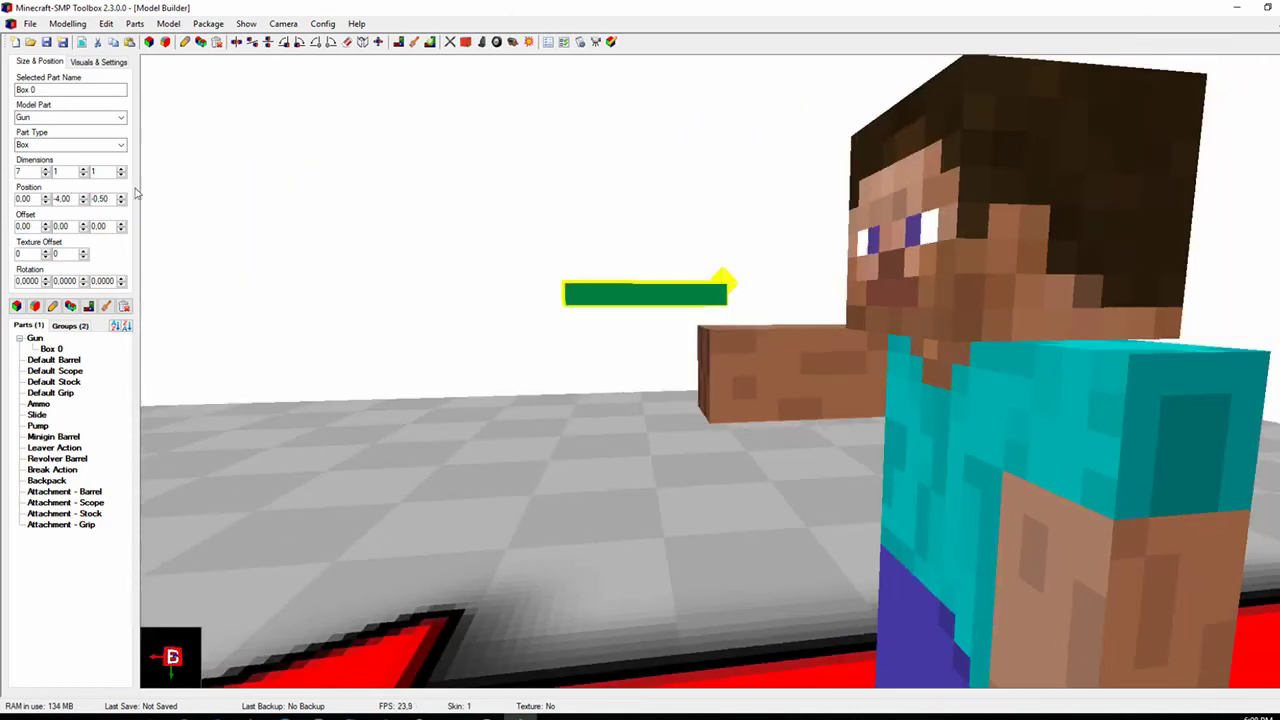
click(45, 197)
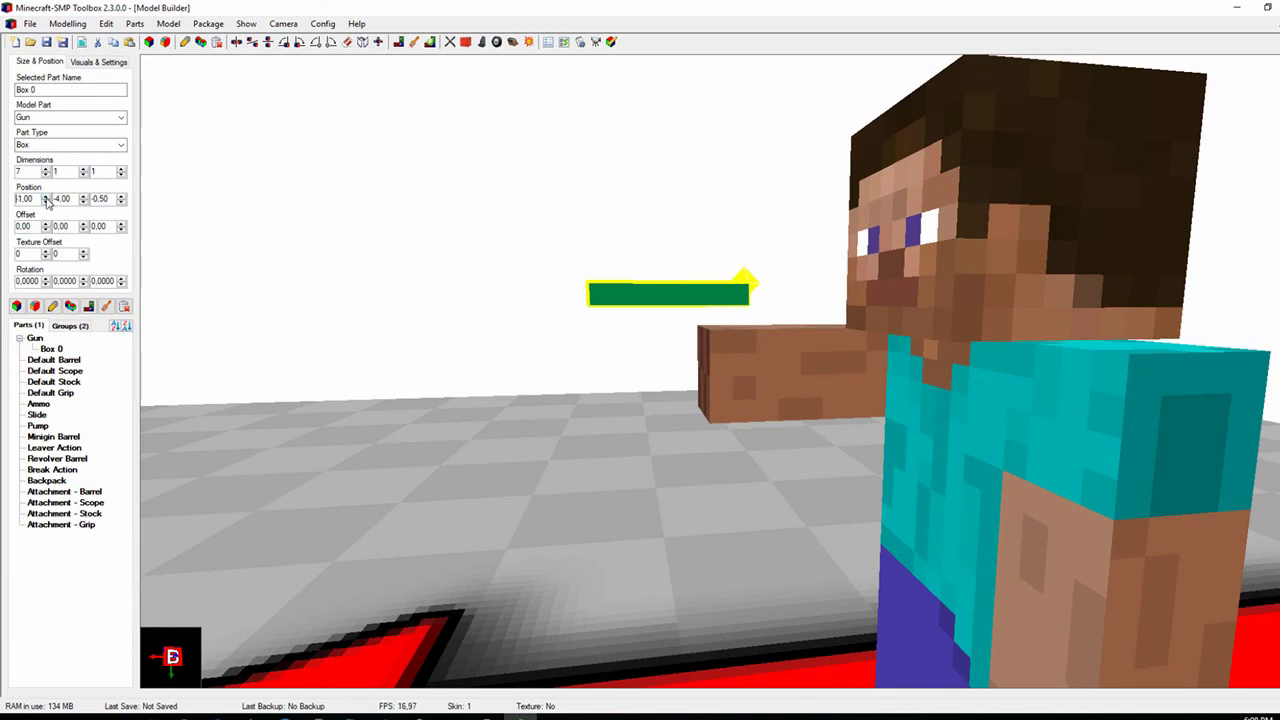
Step: Duplicate the box below the original, giving the copy an X dimension of 2 and a Y position of -3
click(71, 308)
click(45, 175)
click(45, 175)
click(45, 175)
click(45, 175)
click(45, 175)
click(83, 196)
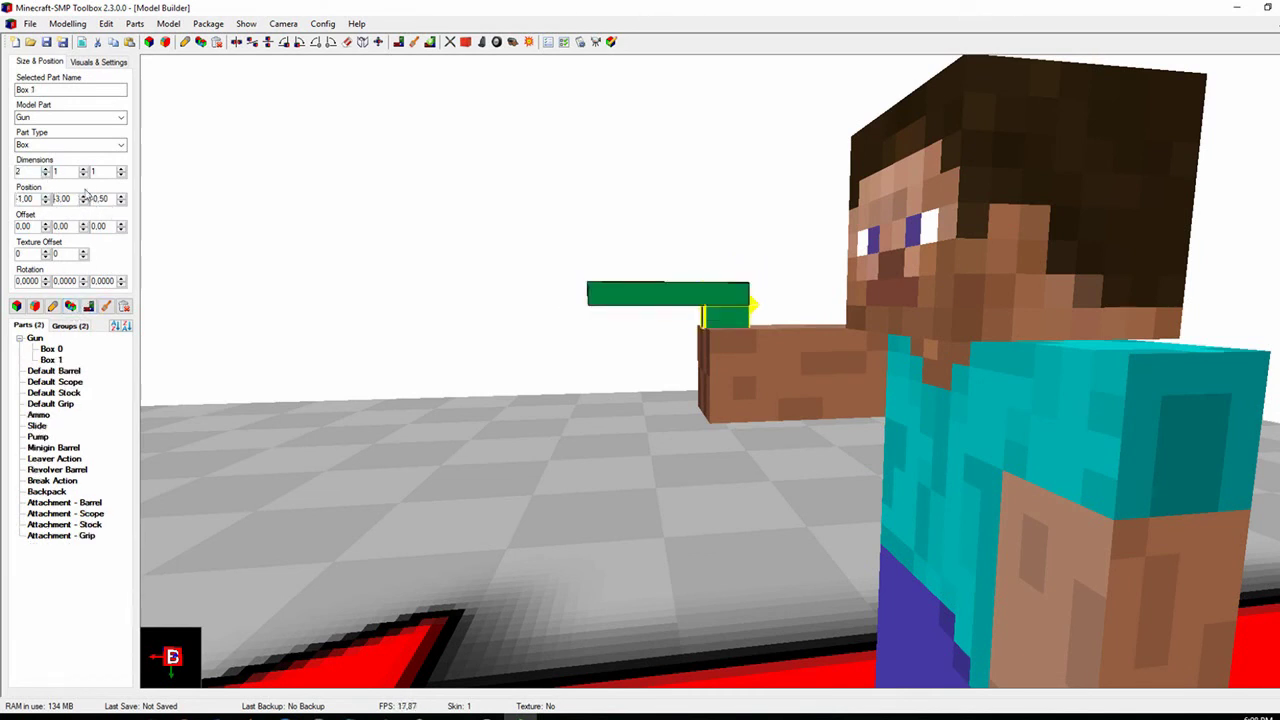
Step: Set the lower box's Y dimension to 3 and its Y position to -2
click(84, 169)
click(84, 169)
drag(507, 255, 635, 300)
click(700, 317)
click(83, 196)
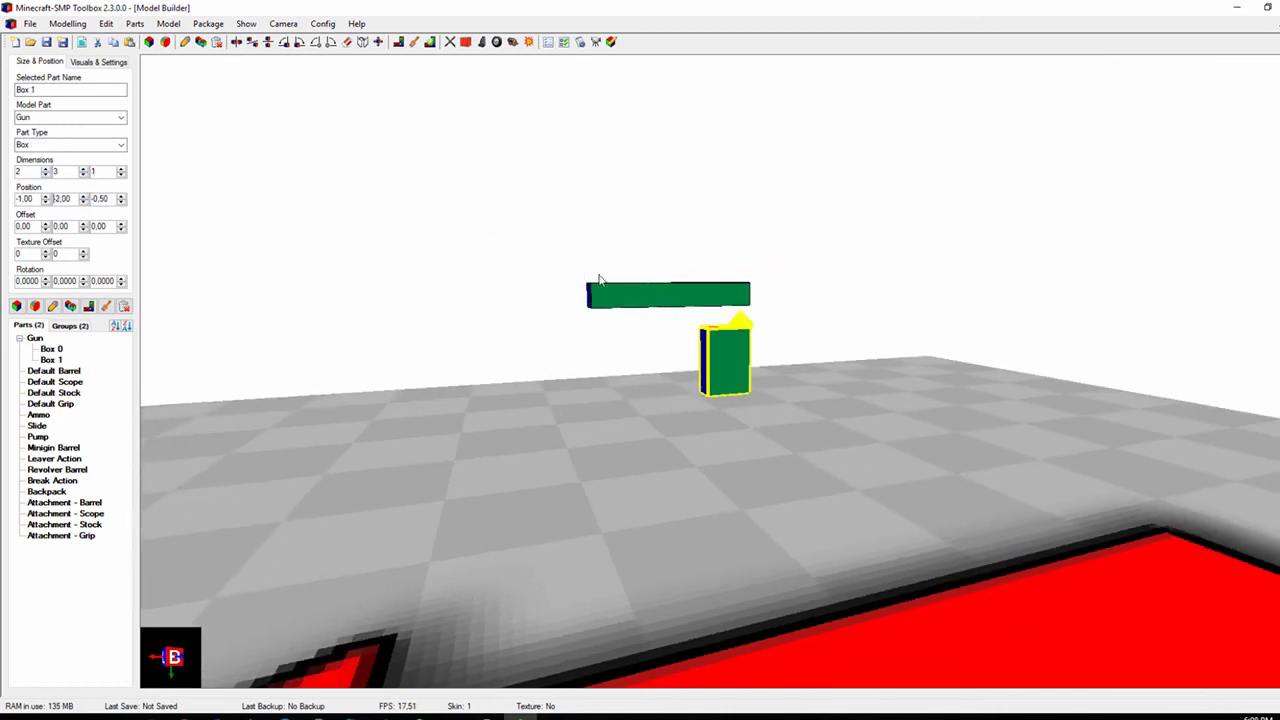
Step: Set the upper box's Y dimension to 2 so it reaches down to the lower box
click(638, 297)
click(83, 169)
drag(672, 268, 722, 318)
drag(844, 186, 910, 192)
Step: Select both boxes, set their X position to -2, and clear the selection
click(727, 344)
ctrl+click(737, 311)
click(46, 202)
drag(496, 188, 785, 357)
click(755, 364)
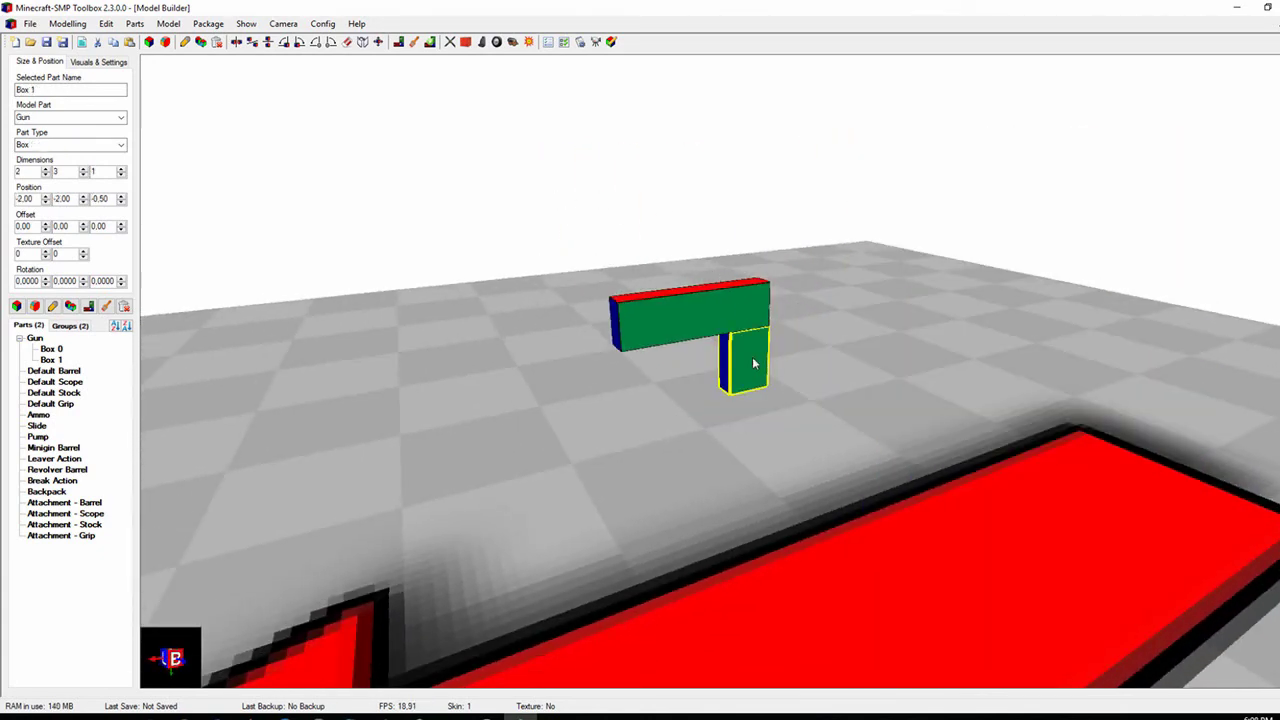
ctrl+click(722, 315)
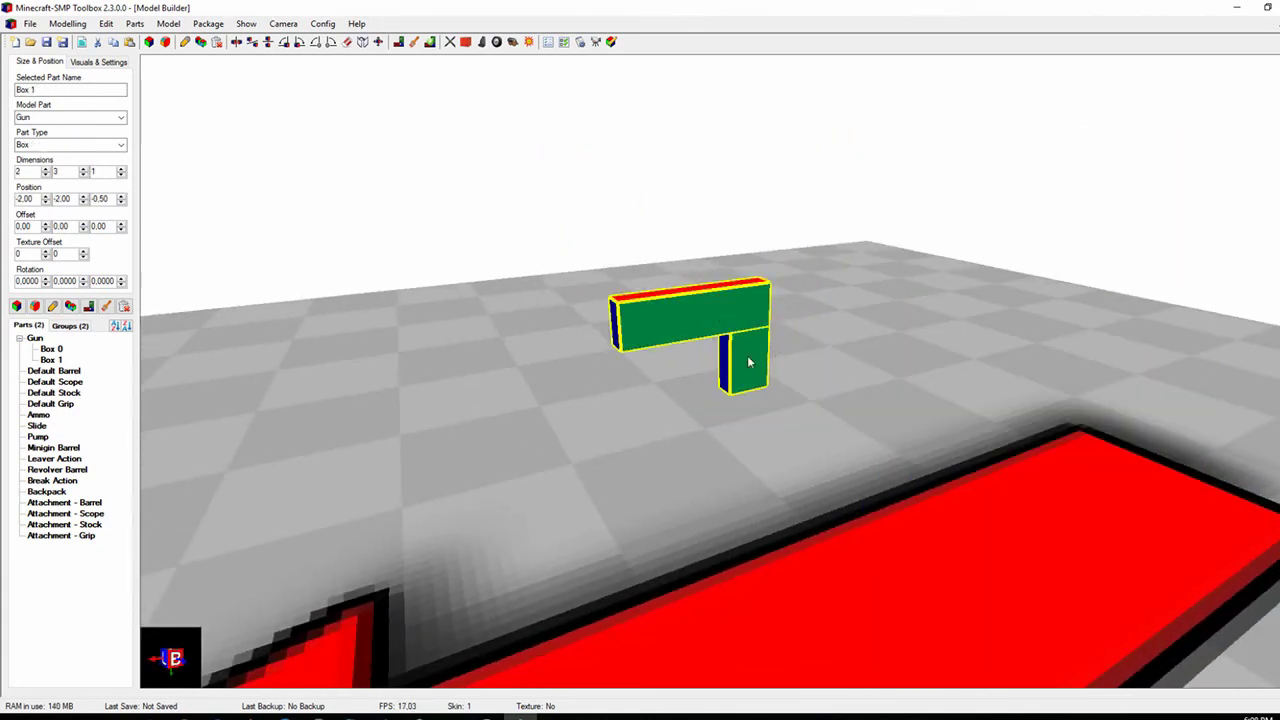
click(790, 395)
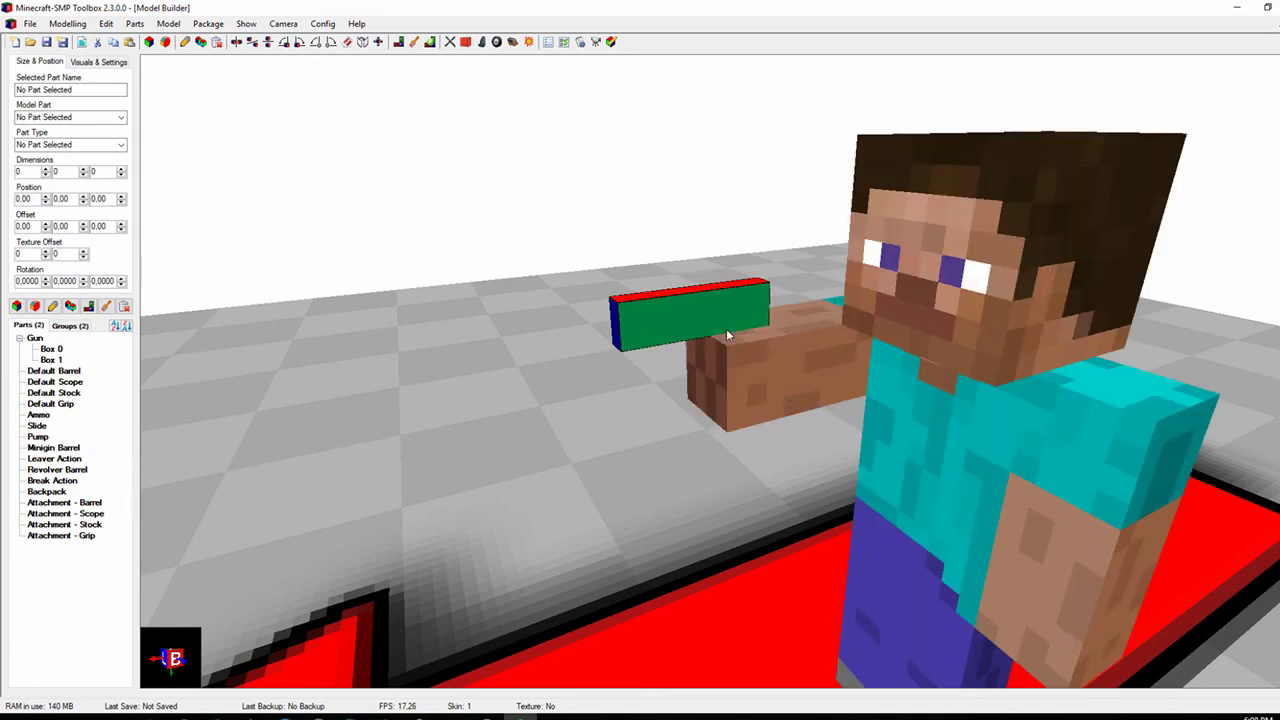
Step: Examine from several angles how the two gun boxes sit in Steve's hand
scroll(629, 233, up, 5)
drag(629, 233, 623, 235)
click(625, 236)
click(745, 322)
drag(698, 251, 741, 249)
drag(543, 201, 584, 204)
drag(766, 201, 816, 226)
click(816, 226)
scroll(787, 225, down, 6)
drag(864, 329, 741, 331)
scroll(741, 331, up, 3)
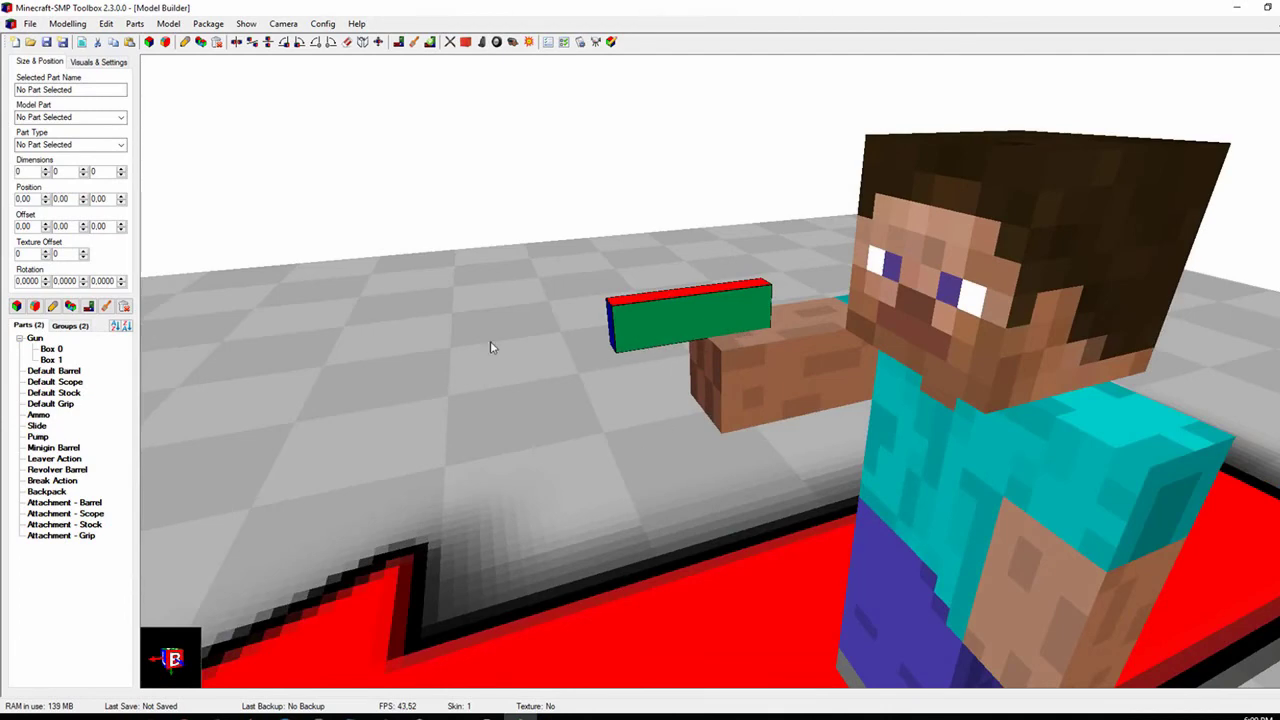
Step: Change the part type of the upper gun box from Box to Shapebox
click(646, 322)
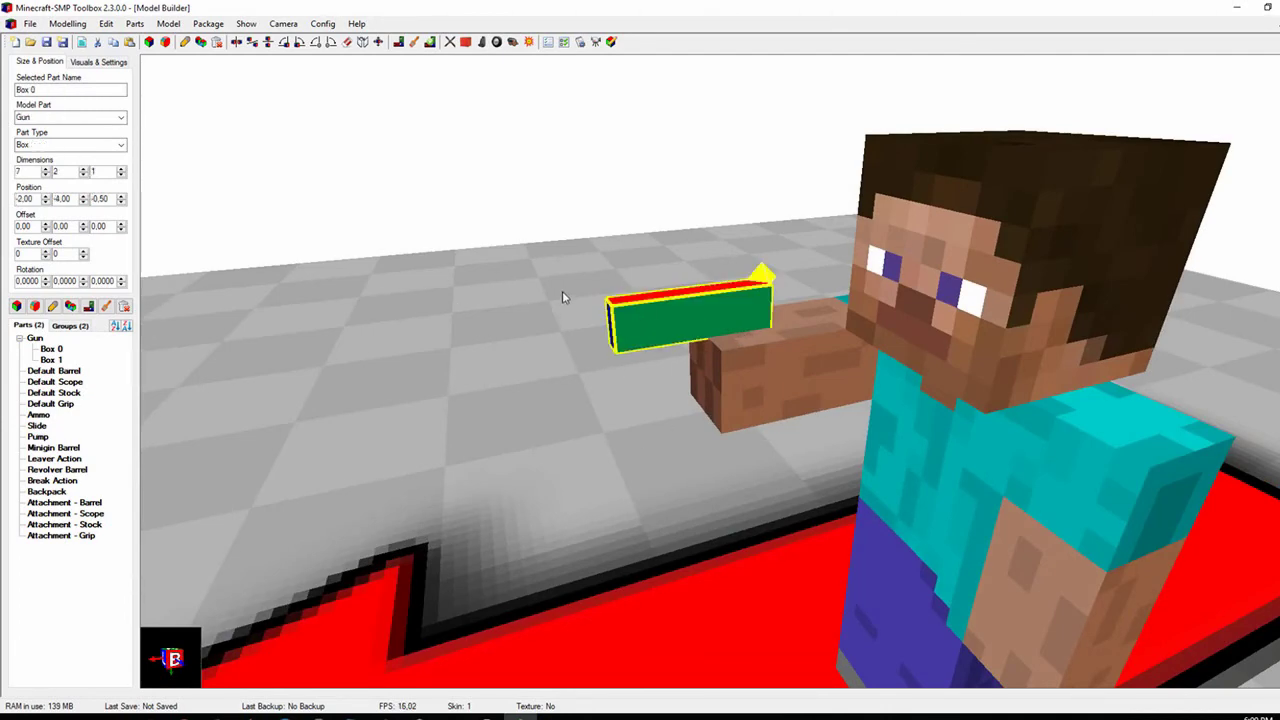
click(596, 257)
click(640, 315)
drag(640, 315, 517, 249)
scroll(553, 243, up, 4)
scroll(642, 241, down, 5)
scroll(627, 241, up, 5)
scroll(627, 246, down, 5)
scroll(517, 249, up, 3)
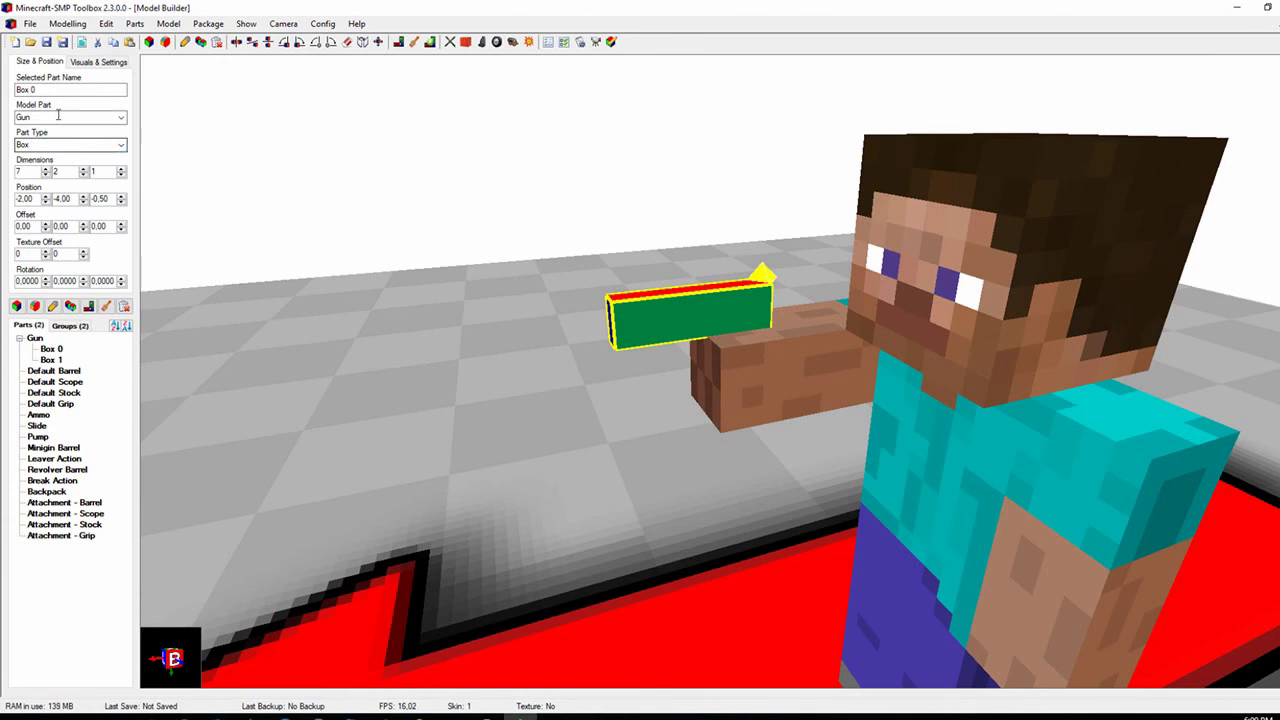
click(121, 147)
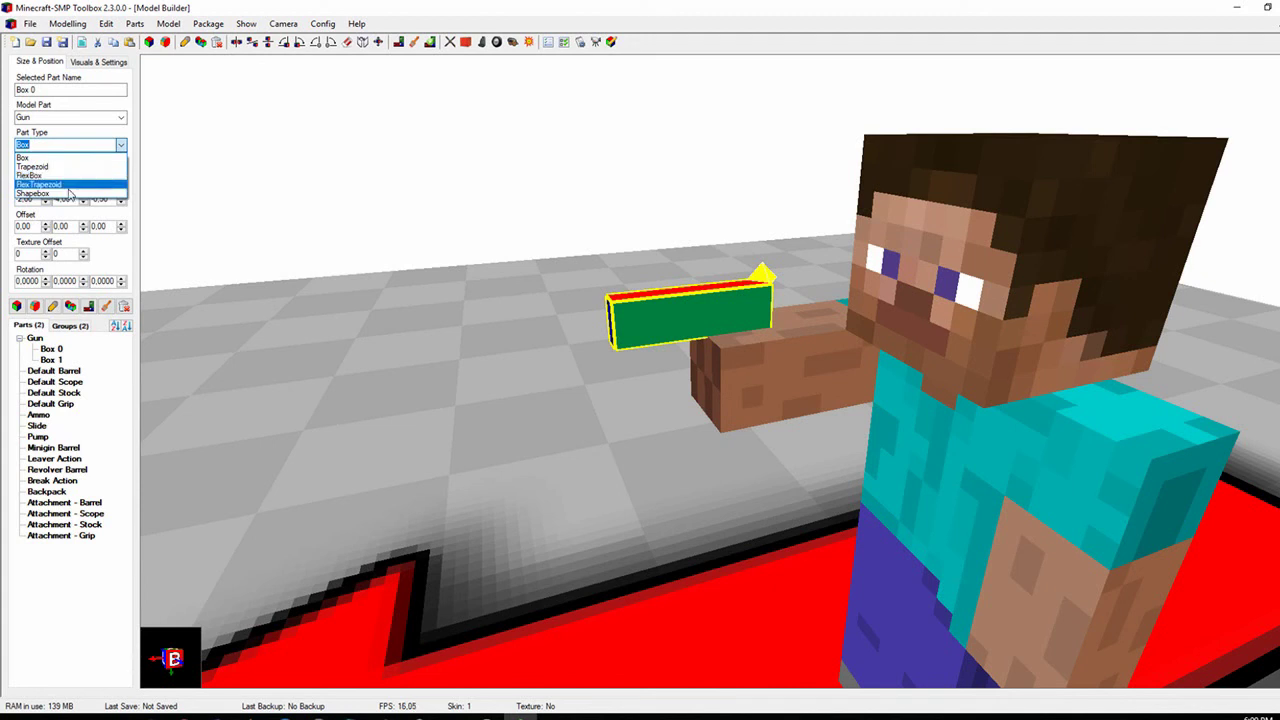
click(59, 195)
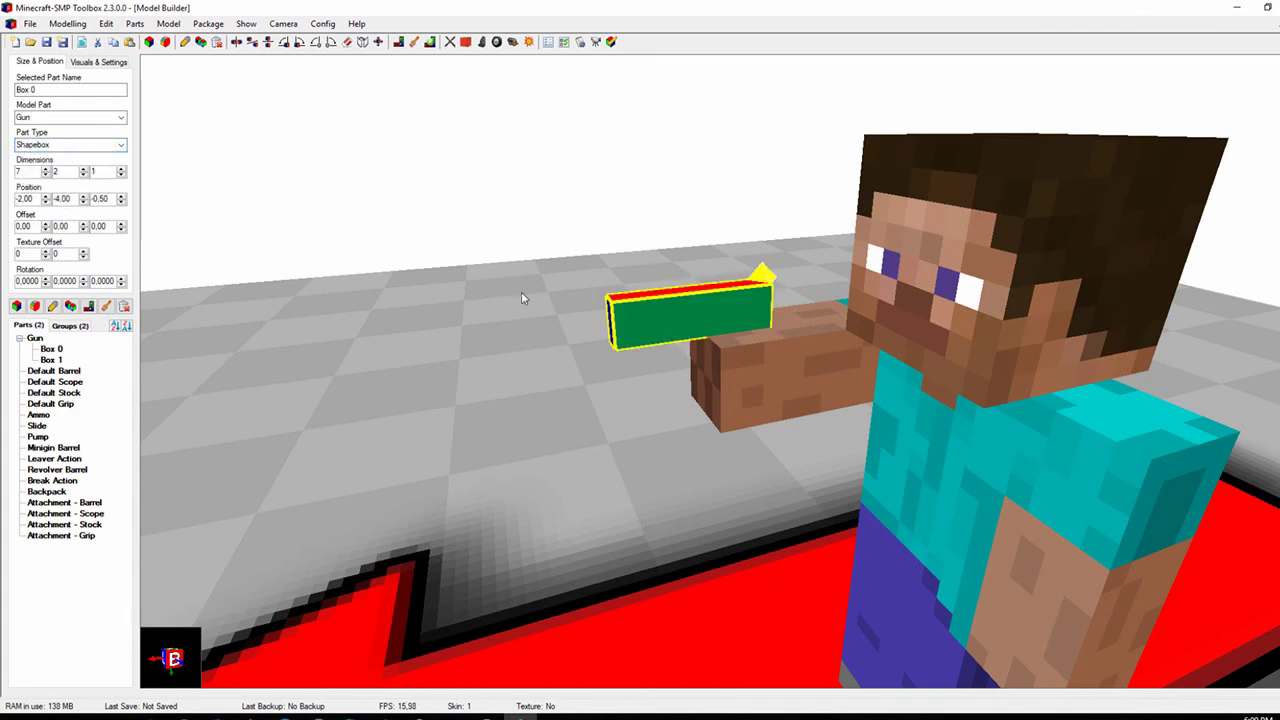
scroll(530, 295, up, 5)
middle_drag(539, 299, 545, 299)
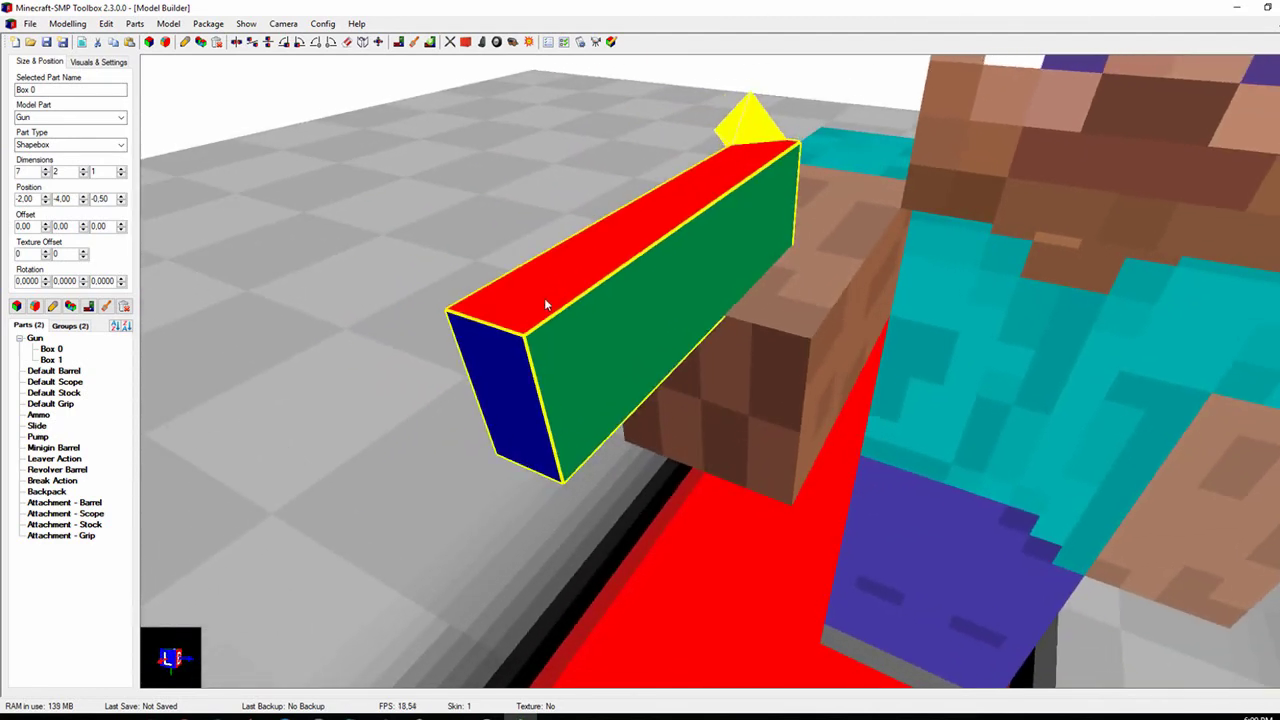